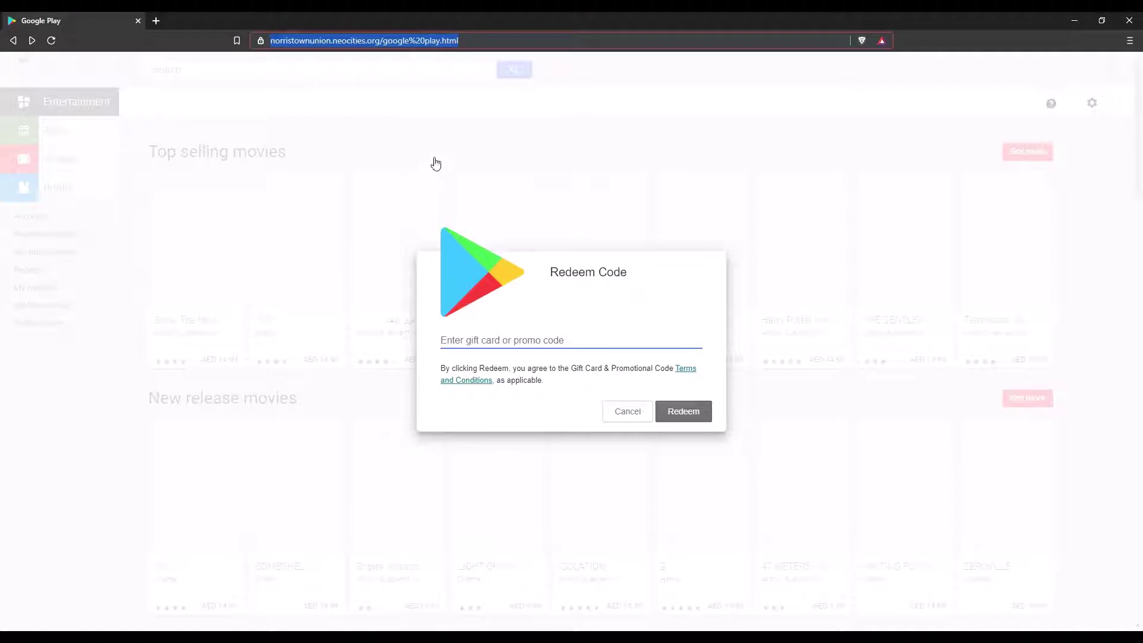
- Go back from the fake Google Play Redeem Code page to the Applications page
{"action": "left_click", "coordinate": [192, 271]}
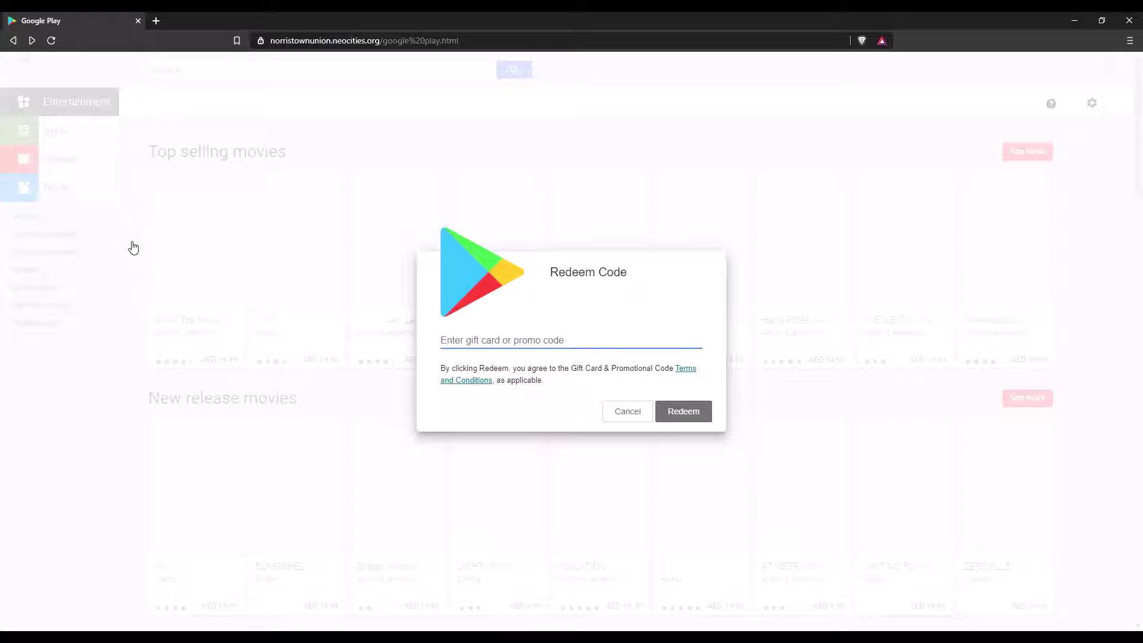
{"action": "key", "text": "alt+Left"}
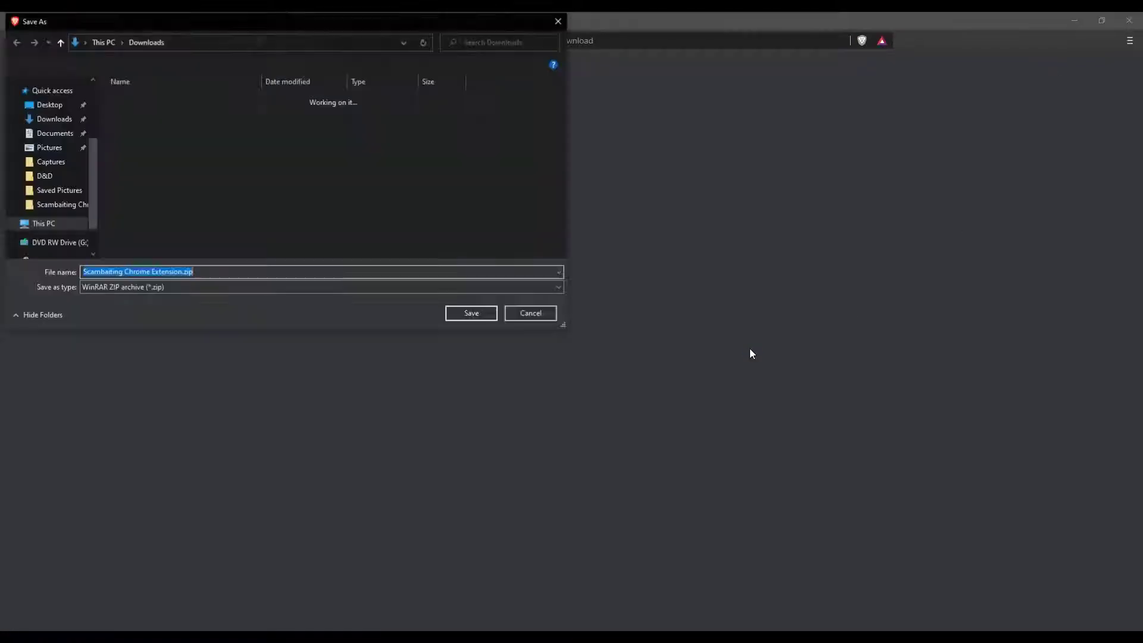
- Save Scambaiting Chrome Extension.zip into Downloads\New folder, extract it with 7-Zip, and open the extracted folder
{"action": "double_click", "coordinate": [292, 120]}
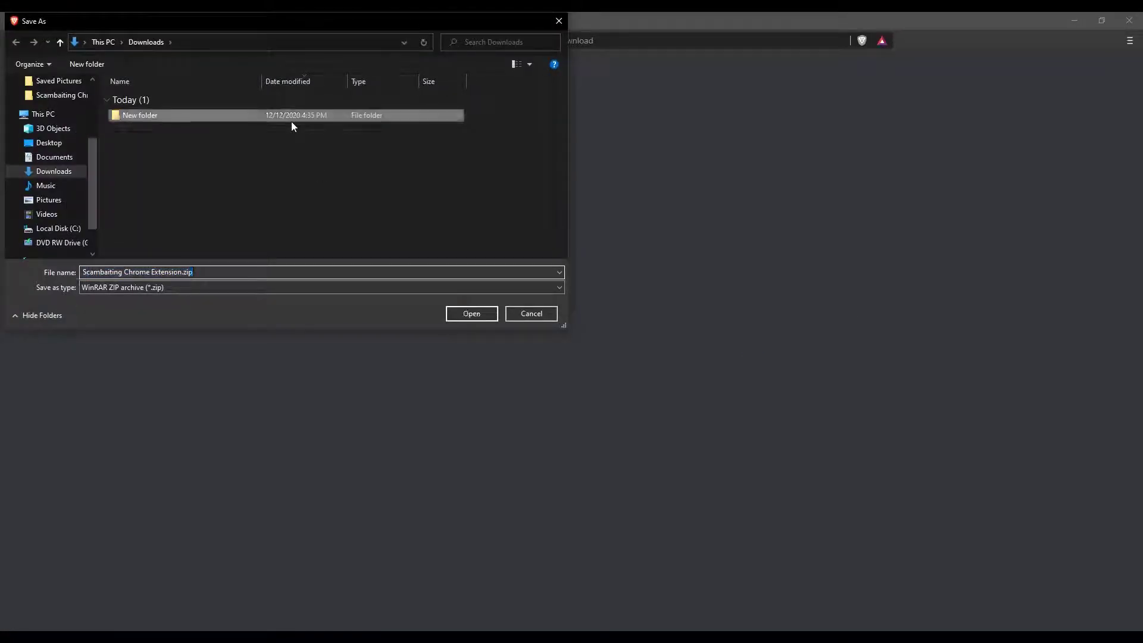
{"action": "left_click", "coordinate": [472, 314]}
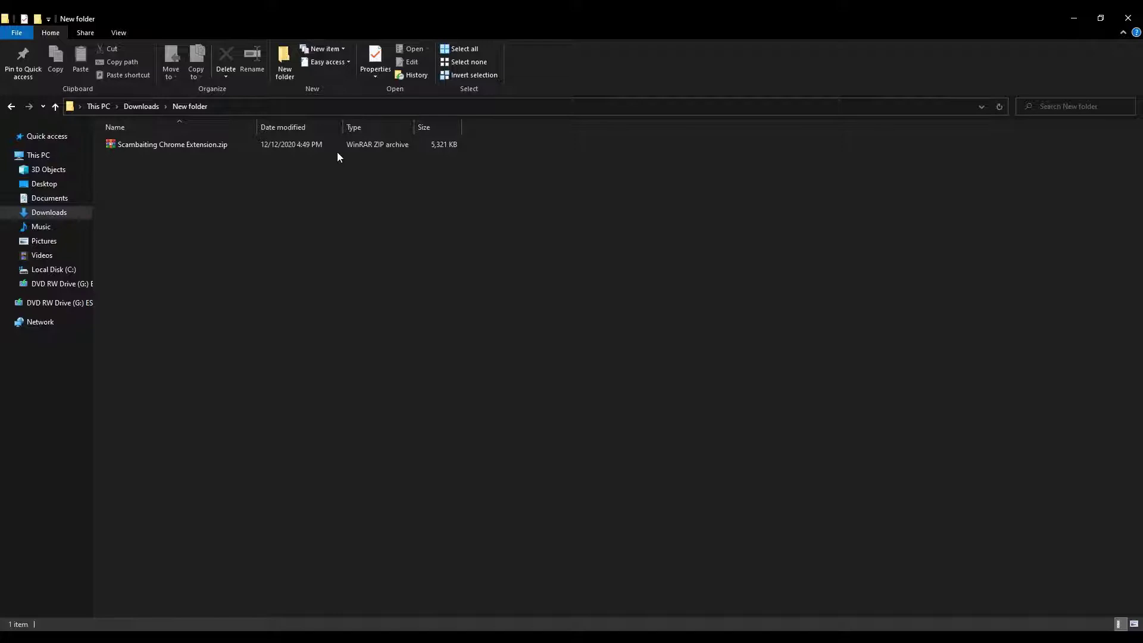
{"action": "right_click", "coordinate": [334, 146]}
{"action": "right_click", "coordinate": [324, 146]}
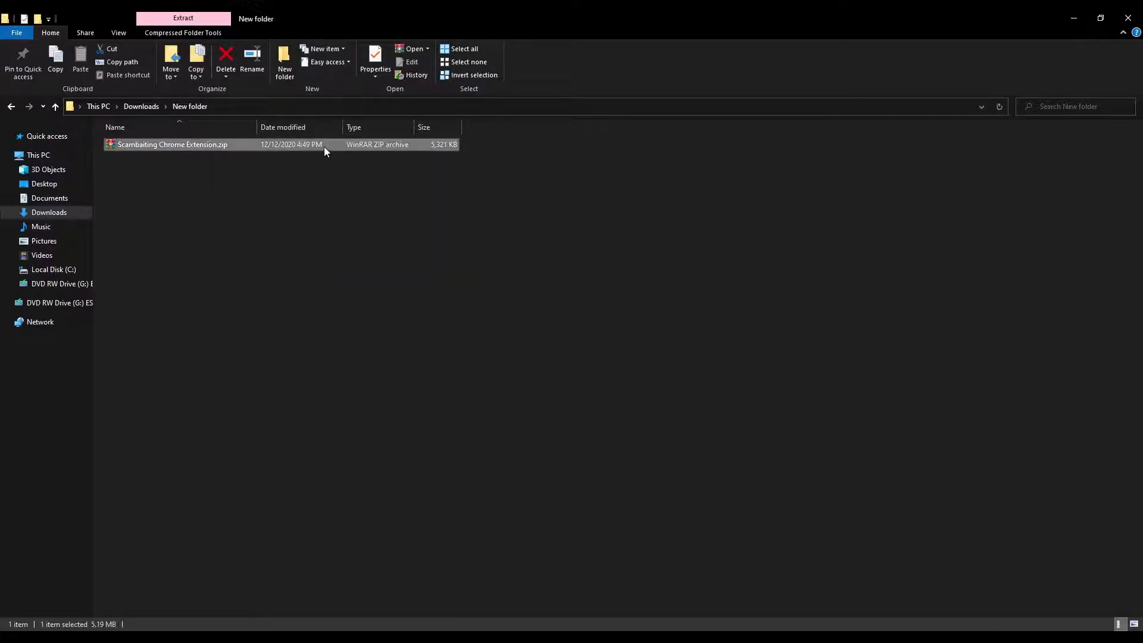
{"action": "mouse_move", "coordinate": [480, 235]}
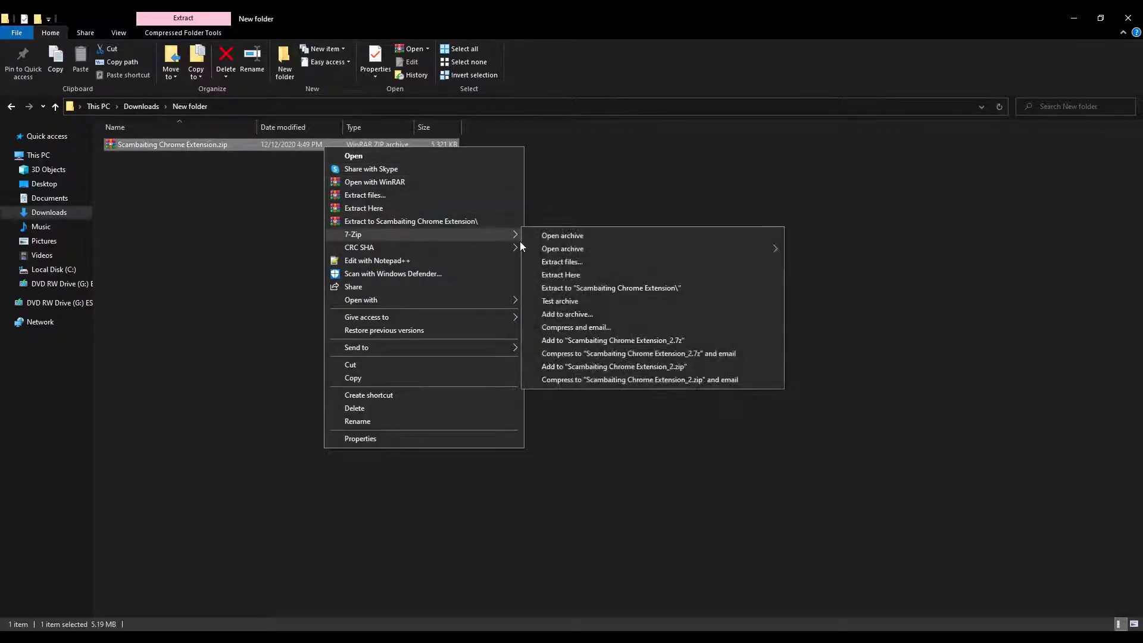
{"action": "left_click", "coordinate": [575, 275]}
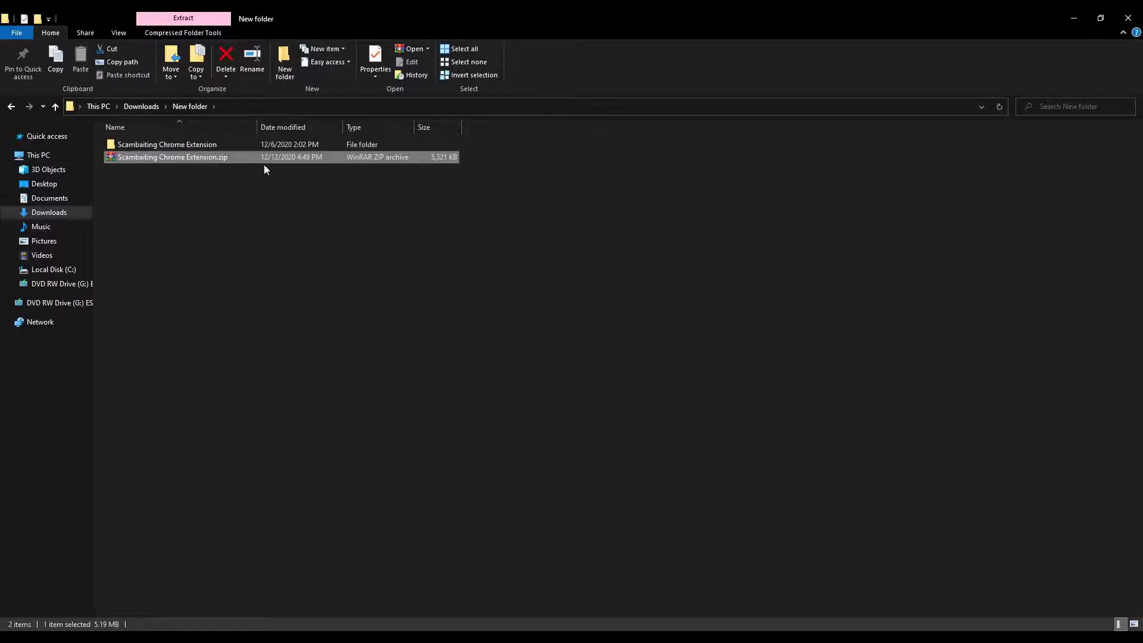
{"action": "double_click", "coordinate": [253, 147]}
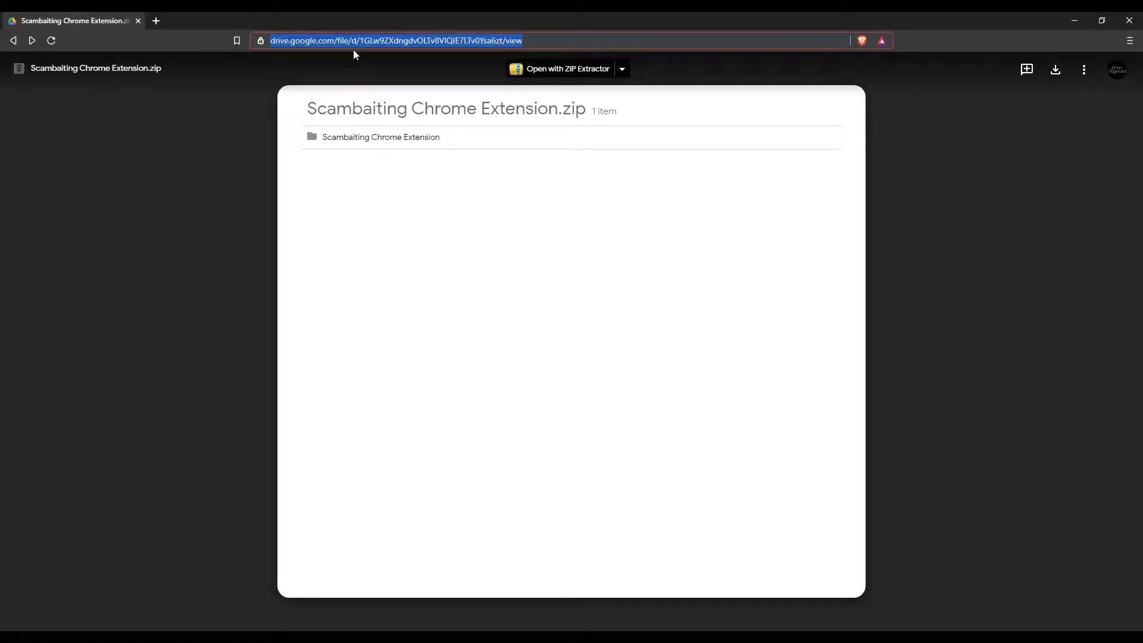
- Enable Developer mode on chrome://extensions and load the Scambaiting Chrome Extension folder unpacked
{"action": "type", "text": "ch"}
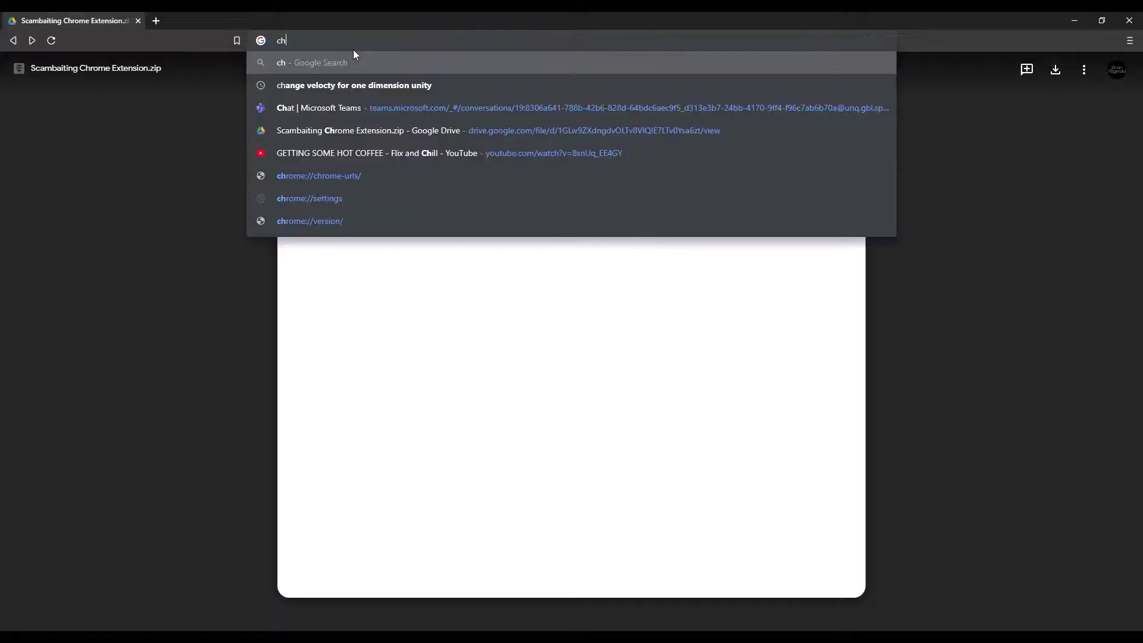
{"action": "type", "text": "rome:/e"}
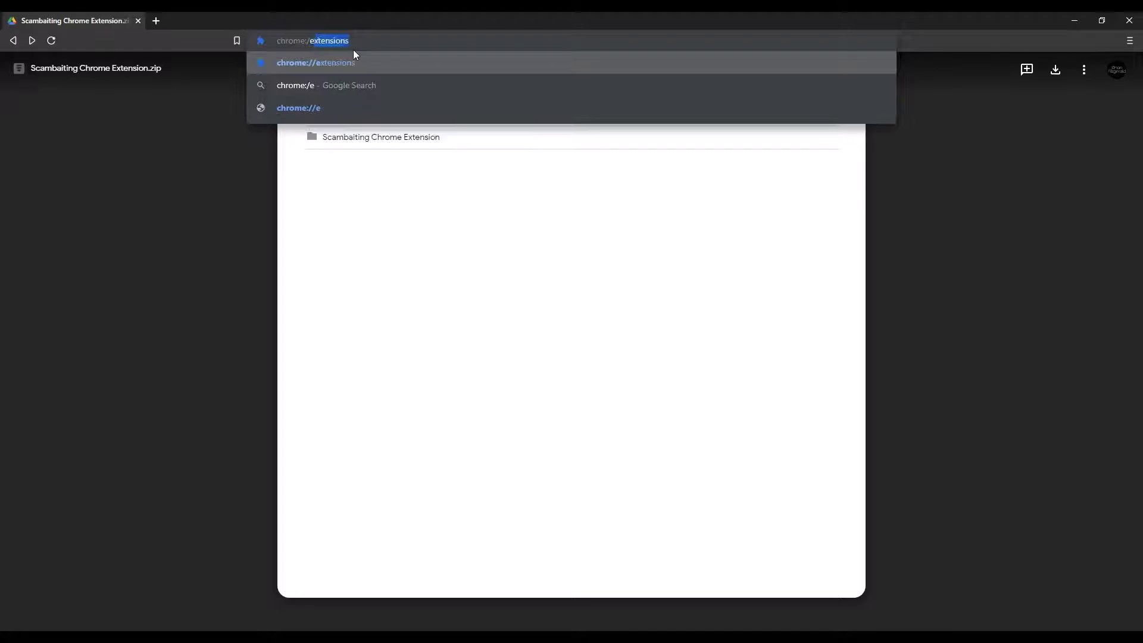
{"action": "key", "text": "Return"}
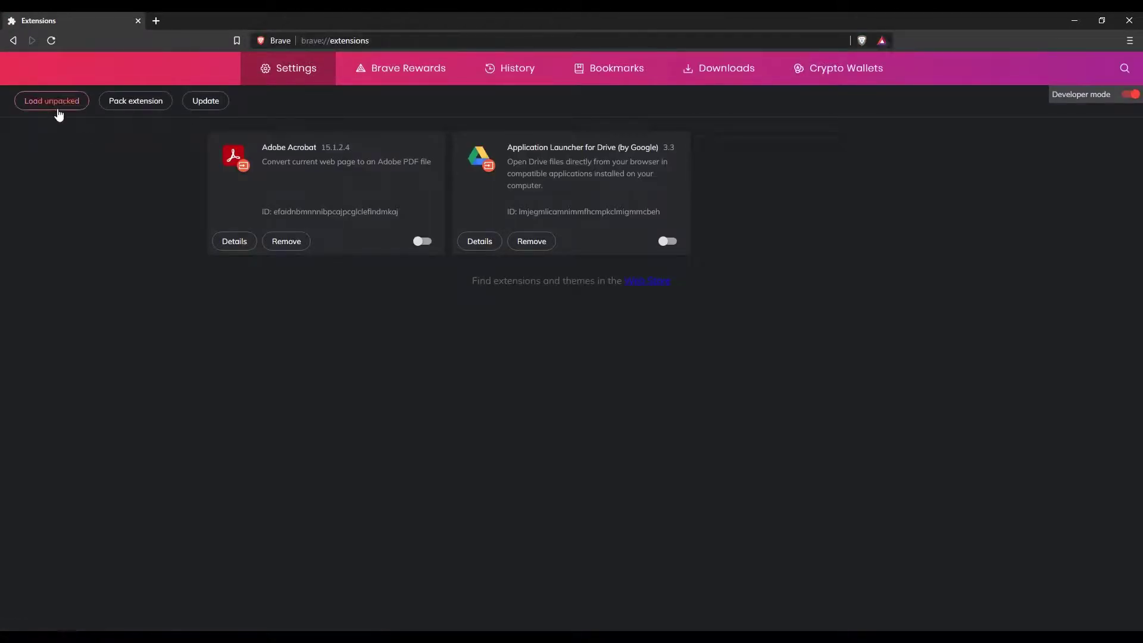
{"action": "left_click", "coordinate": [1132, 99]}
{"action": "left_click", "coordinate": [1131, 98]}
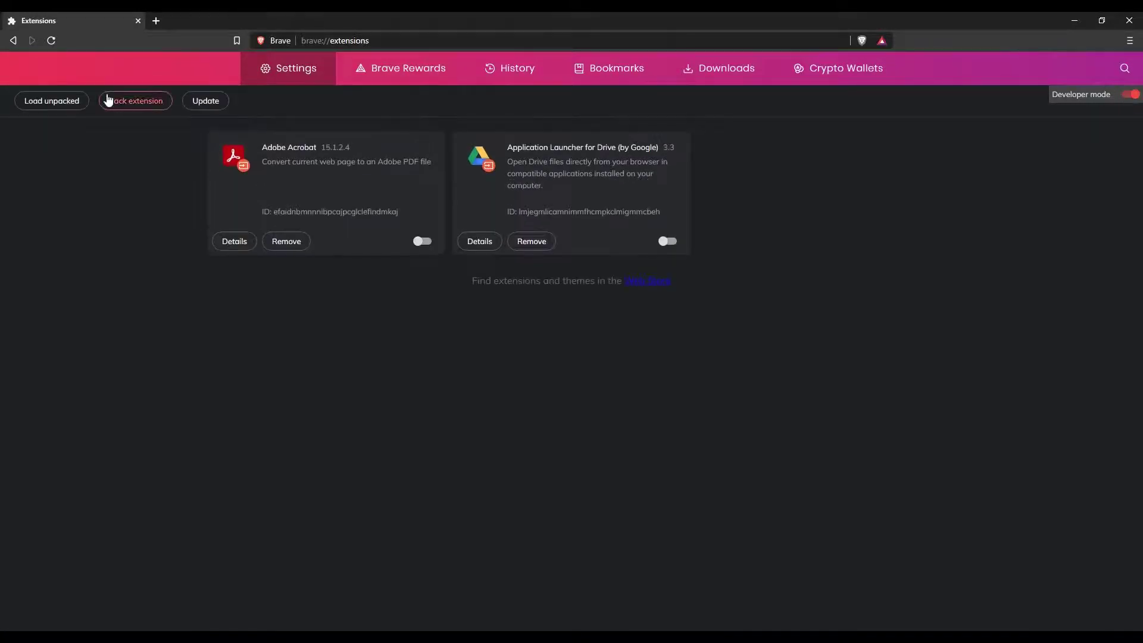
{"action": "left_click", "coordinate": [52, 100]}
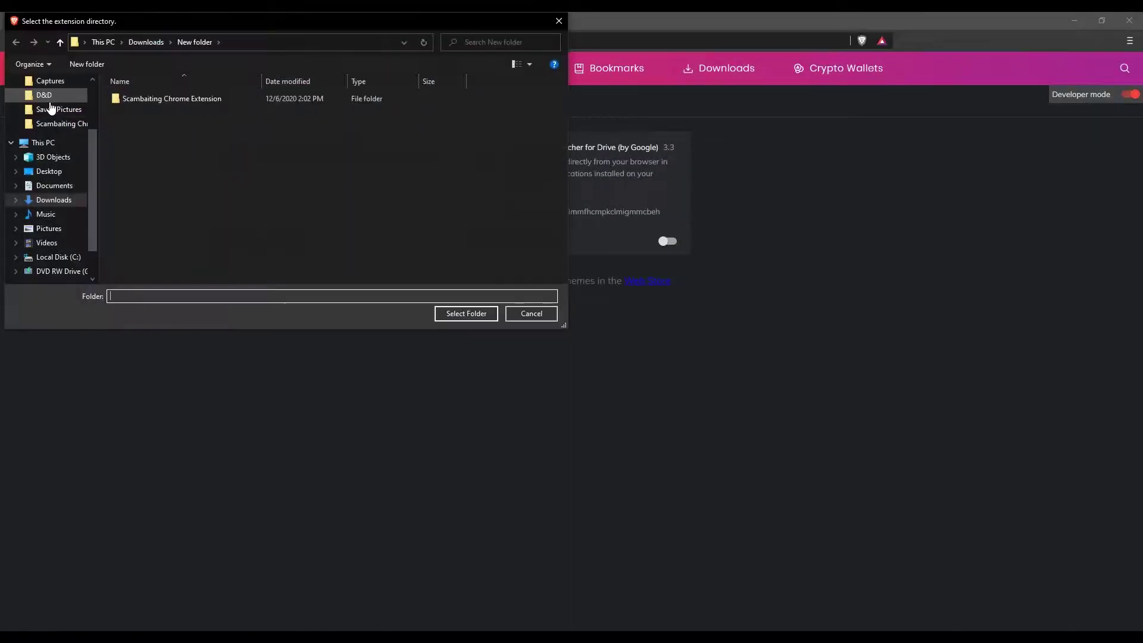
{"action": "double_click", "coordinate": [163, 99]}
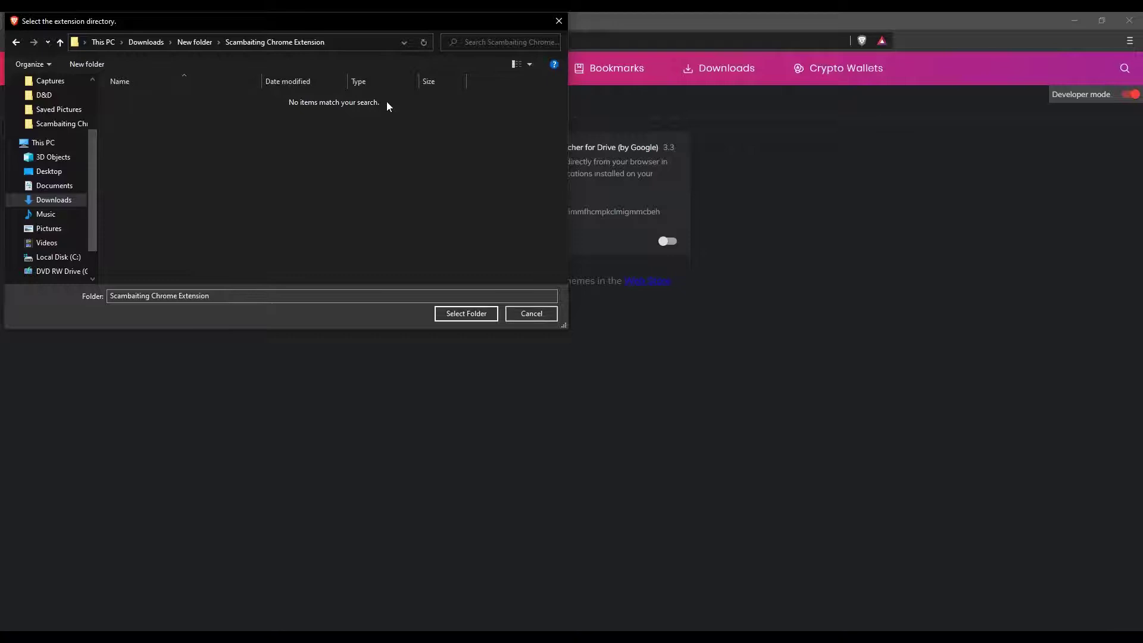
{"action": "left_click", "coordinate": [466, 314]}
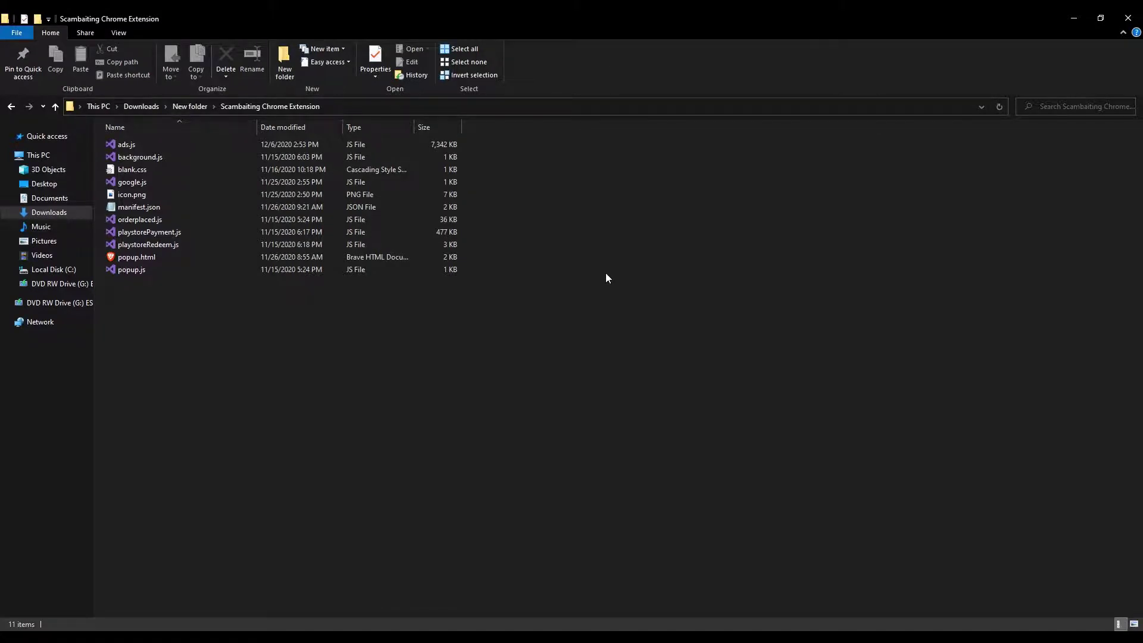
- Open manifest.json in Notepad and select its 'Silk Utilities' name value
{"action": "double_click", "coordinate": [199, 212]}
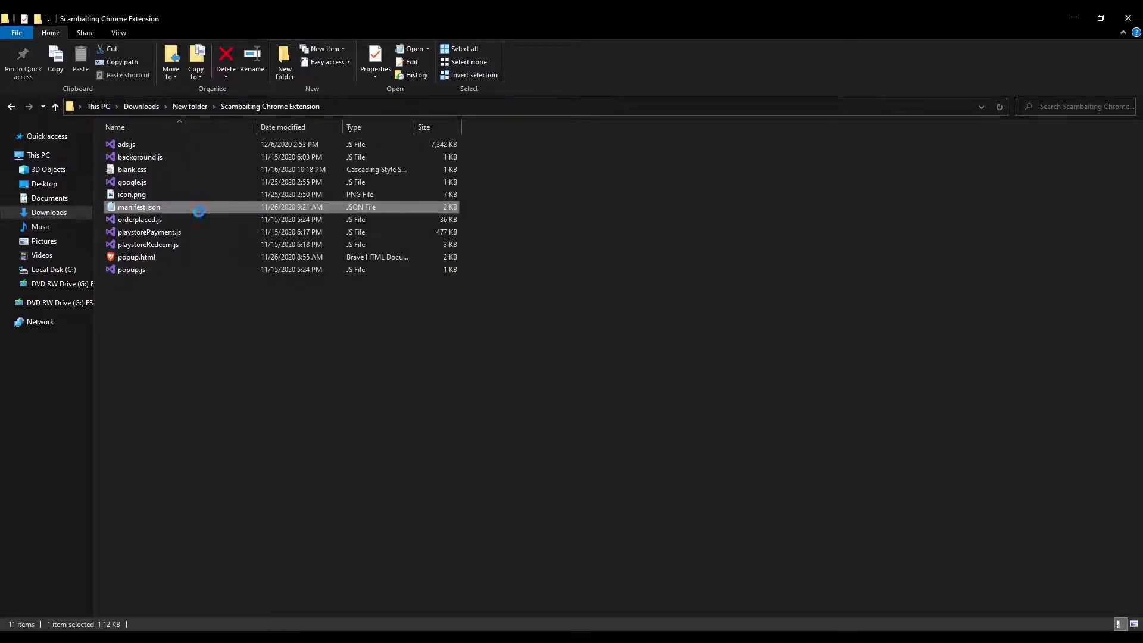
{"action": "right_click", "coordinate": [199, 212]}
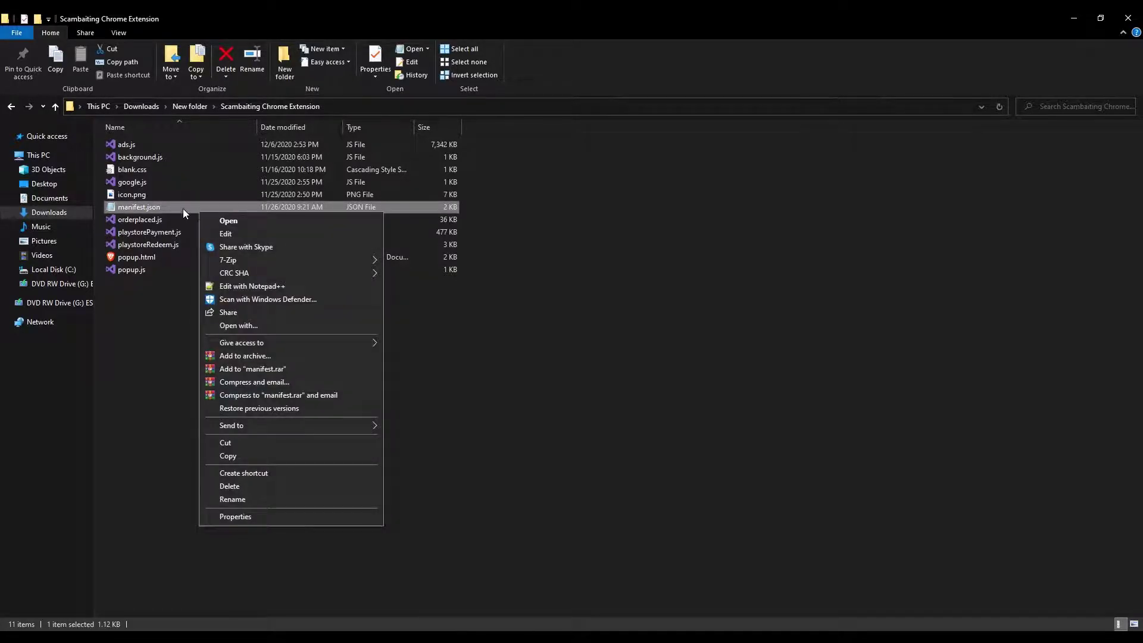
{"action": "left_click", "coordinate": [184, 208]}
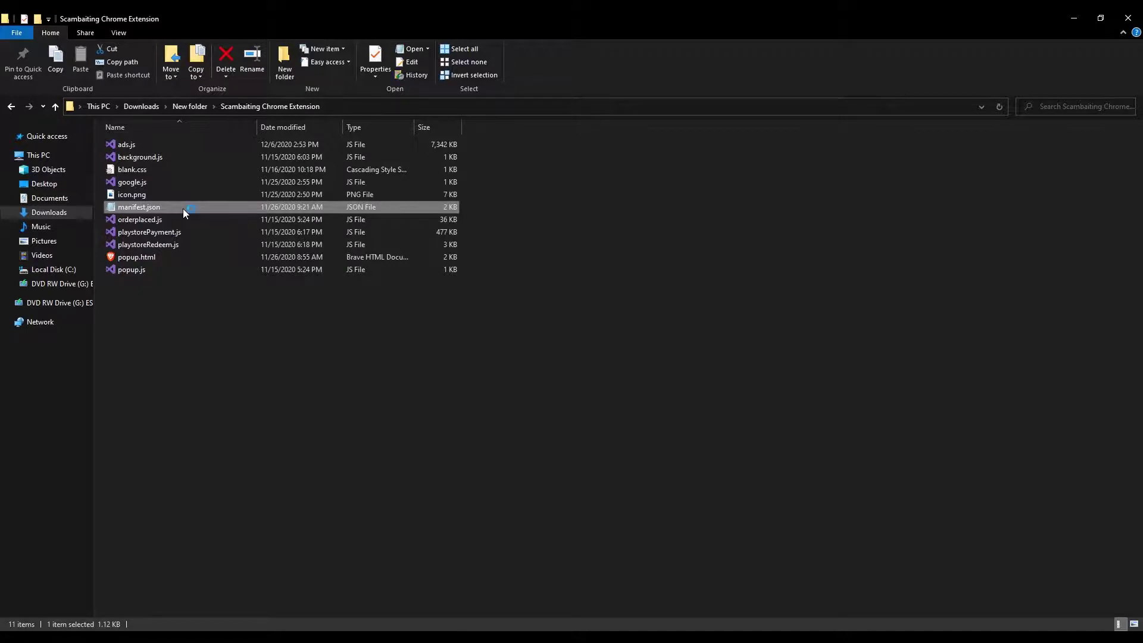
{"action": "left_click_drag", "start_coordinate": [953, 110], "coordinate": [820, 97]}
{"action": "left_click_drag", "start_coordinate": [730, 156], "coordinate": [797, 155]}
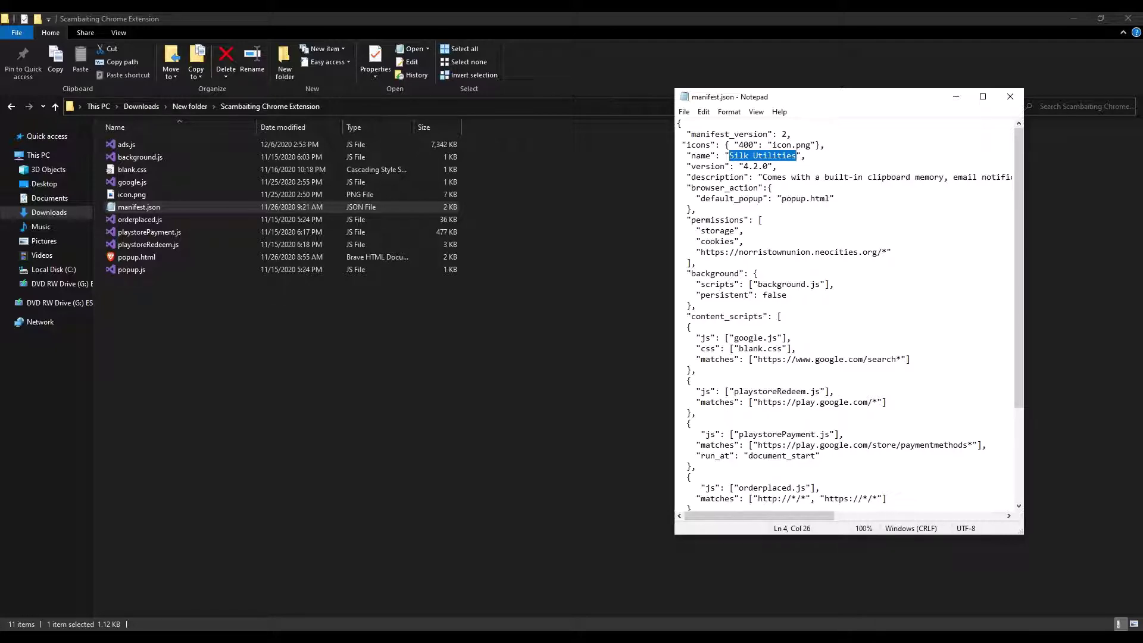
- Rename the extension to 'Grammarly', replace its description with gibberish, then save and close Notepad
{"action": "type", "text": "Grammarl"}
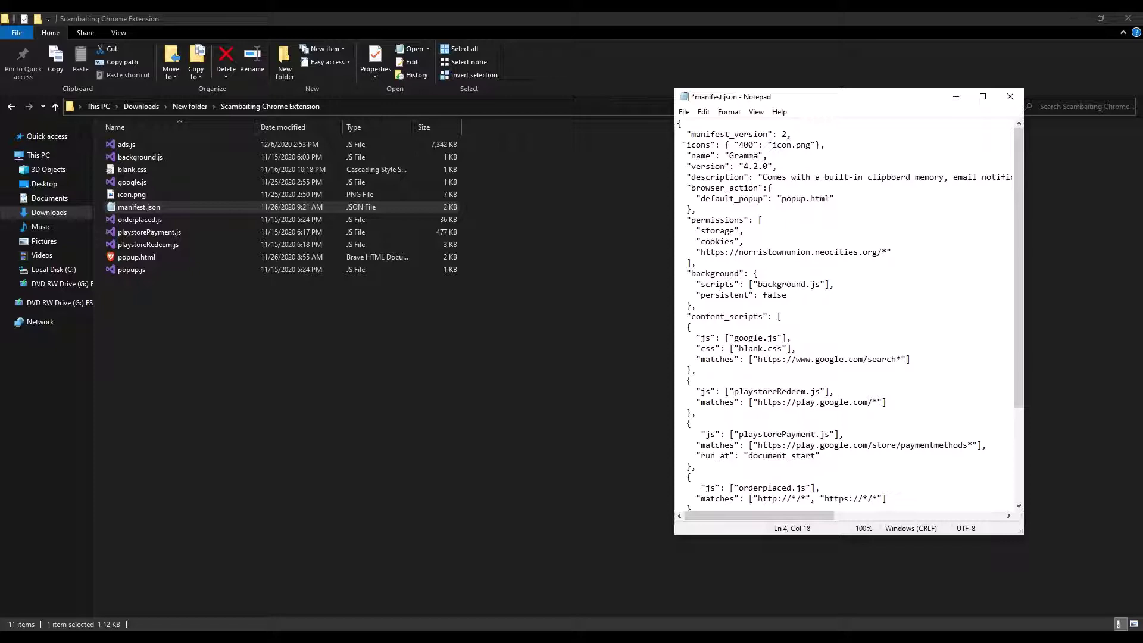
{"action": "type", "text": "y"}
{"action": "left_click_drag", "start_coordinate": [759, 177], "coordinate": [679, 188]}
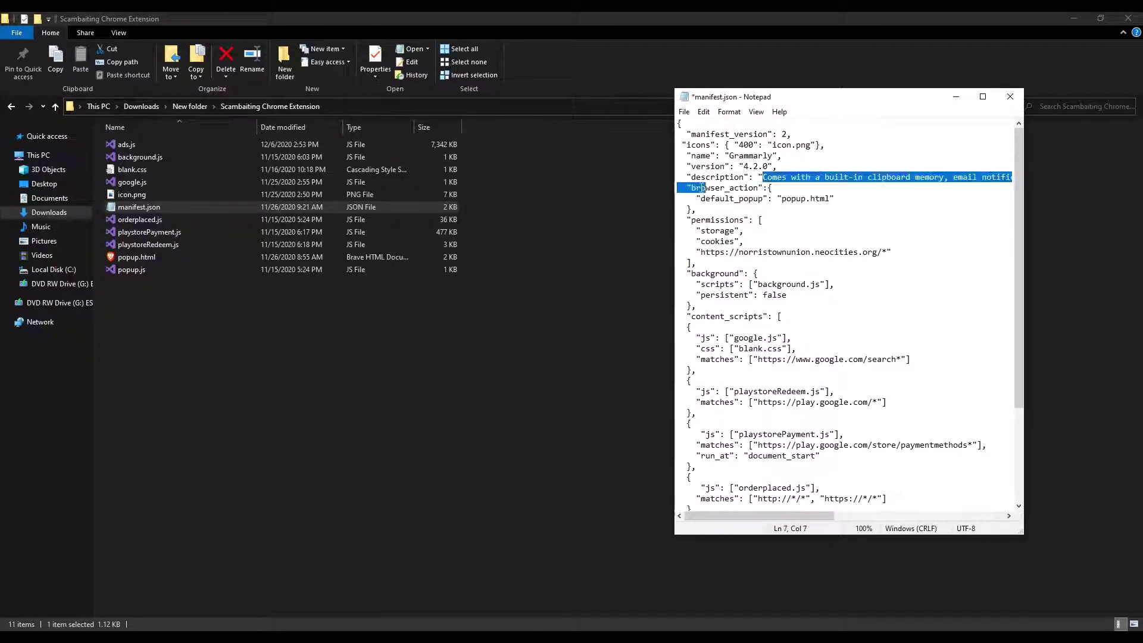
{"action": "key", "text": "shift+Left"}
{"action": "key", "text": "shift+Left"}
{"action": "key", "text": "shift+Left"}
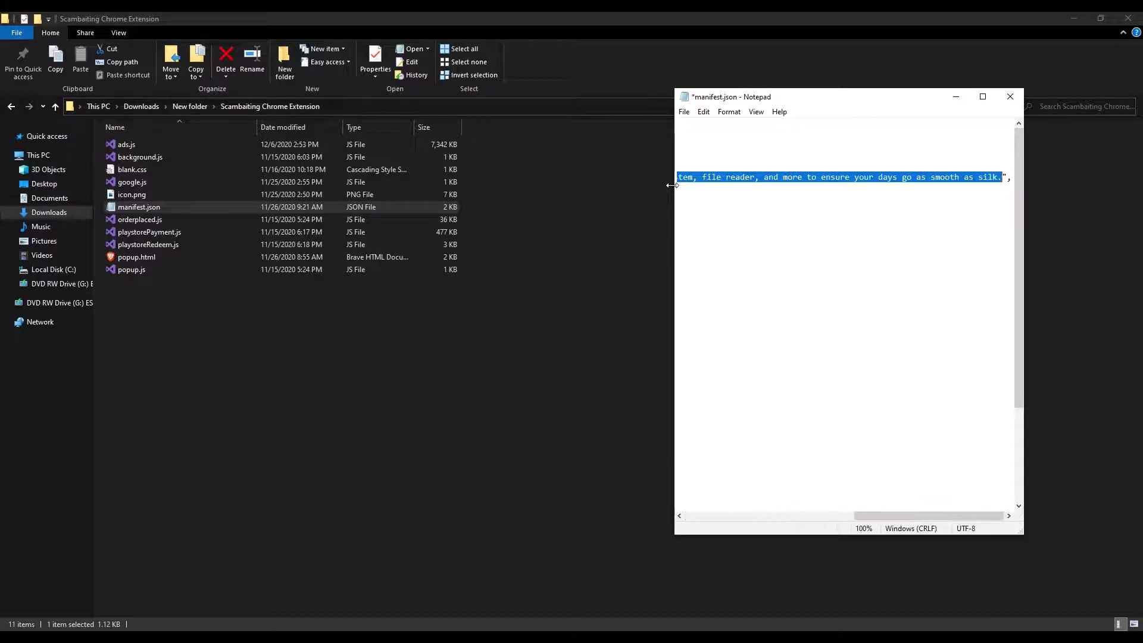
{"action": "type", "text": "bla"}
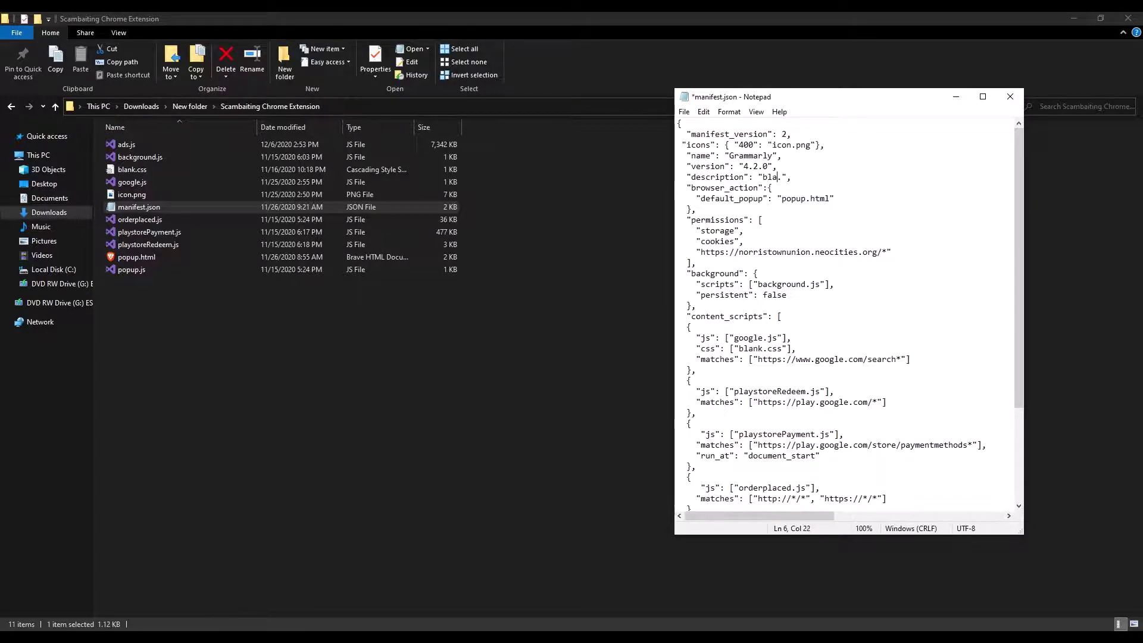
{"action": "key", "text": "BackSpace"}
{"action": "key", "text": "BackSpace"}
{"action": "key", "text": "BackSpace"}
{"action": "type", "text": "asdsadsadasdasd s"}
{"action": "type", "text": "sadsadasdasd sffsre fgerg"}
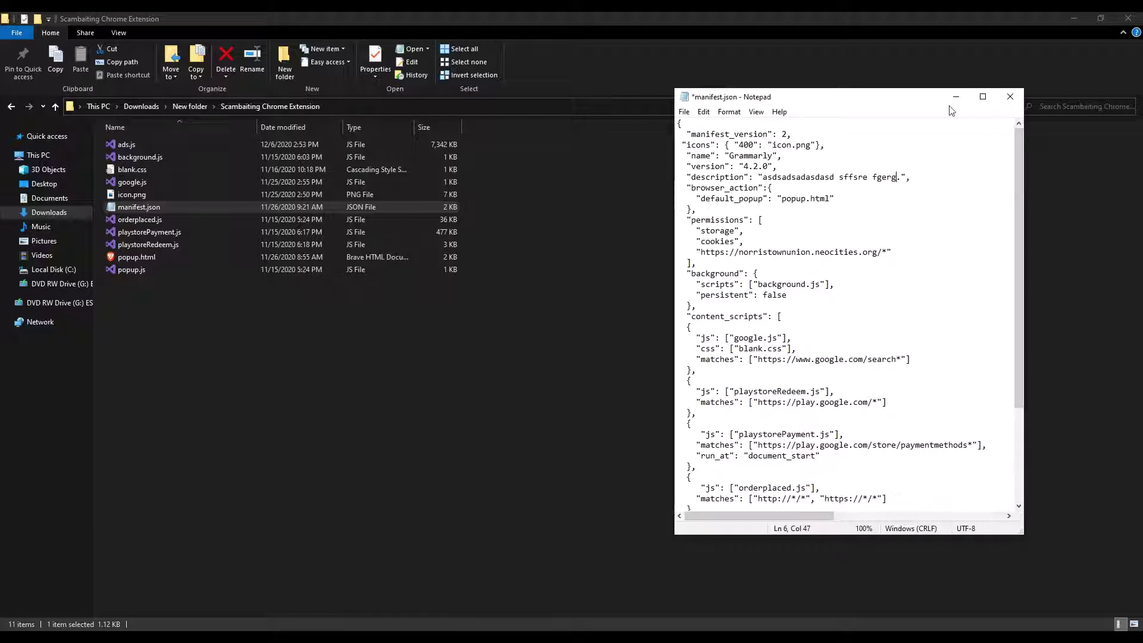
{"action": "key", "text": "ctrl+s"}
{"action": "left_click", "coordinate": [1010, 94]}
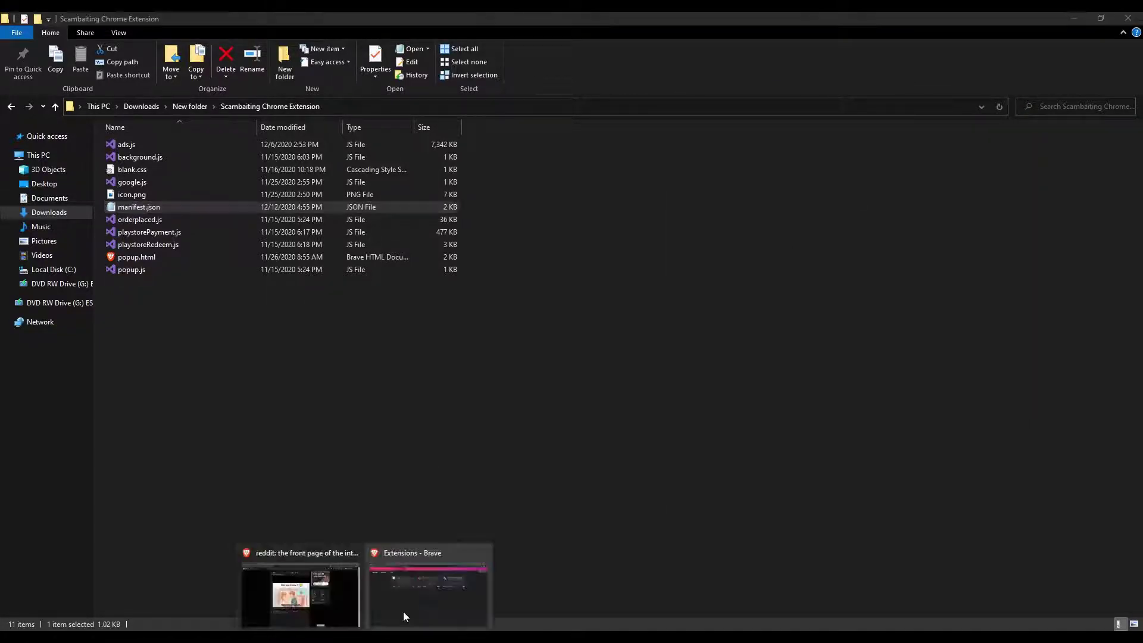
- Reload the extension so it appears as Grammarly with its new description
{"action": "left_click", "coordinate": [419, 603]}
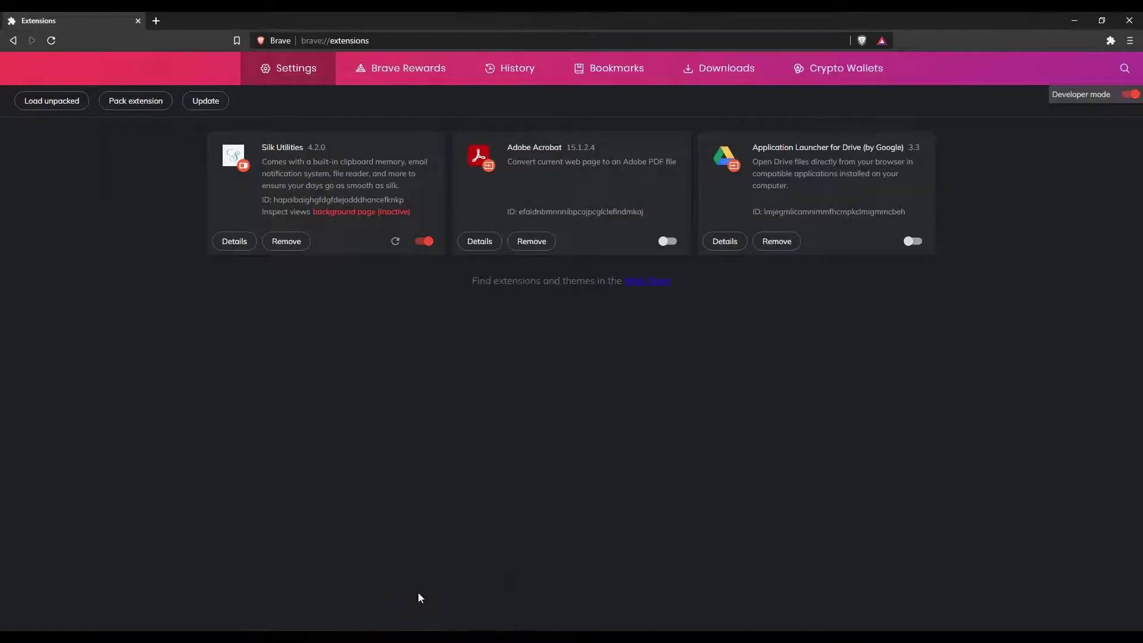
{"action": "left_click", "coordinate": [395, 242]}
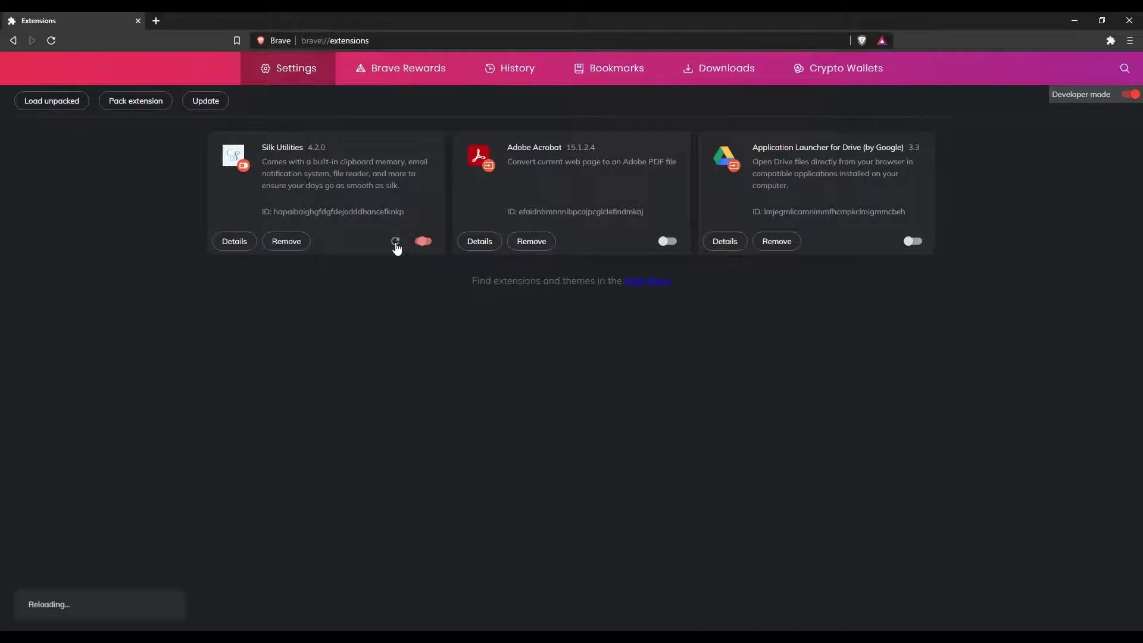
{"action": "double_click", "coordinate": [274, 147]}
{"action": "left_click_drag", "start_coordinate": [266, 162], "coordinate": [406, 167]}
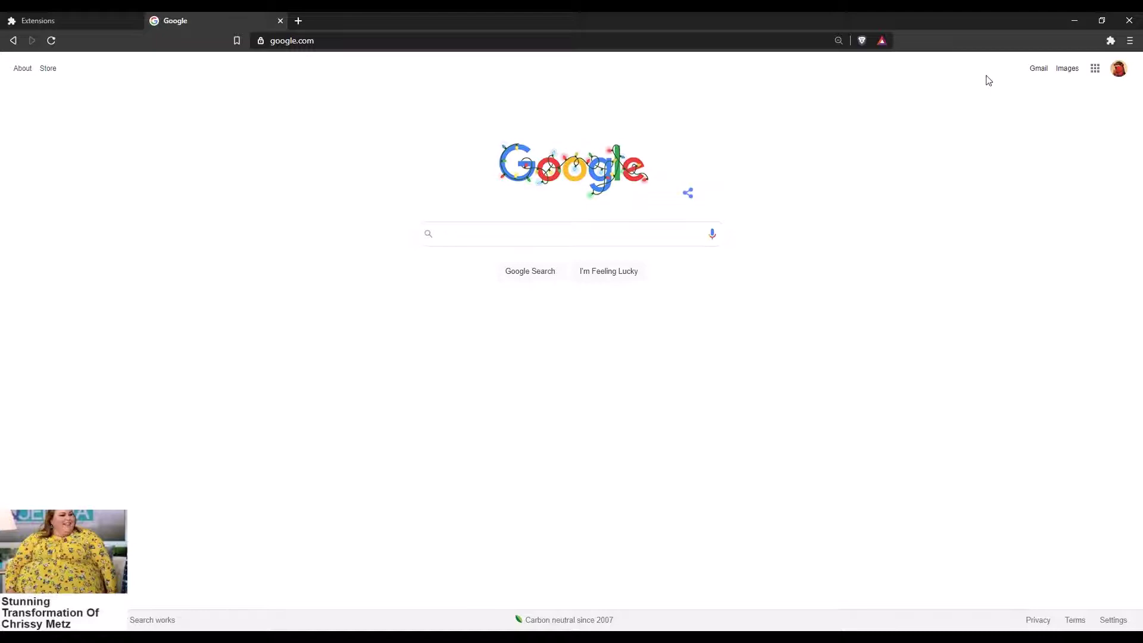
- Pin Grammarly to the toolbar and switch off its Rigged Google and Rigged Google Play options
{"action": "left_click", "coordinate": [1111, 41]}
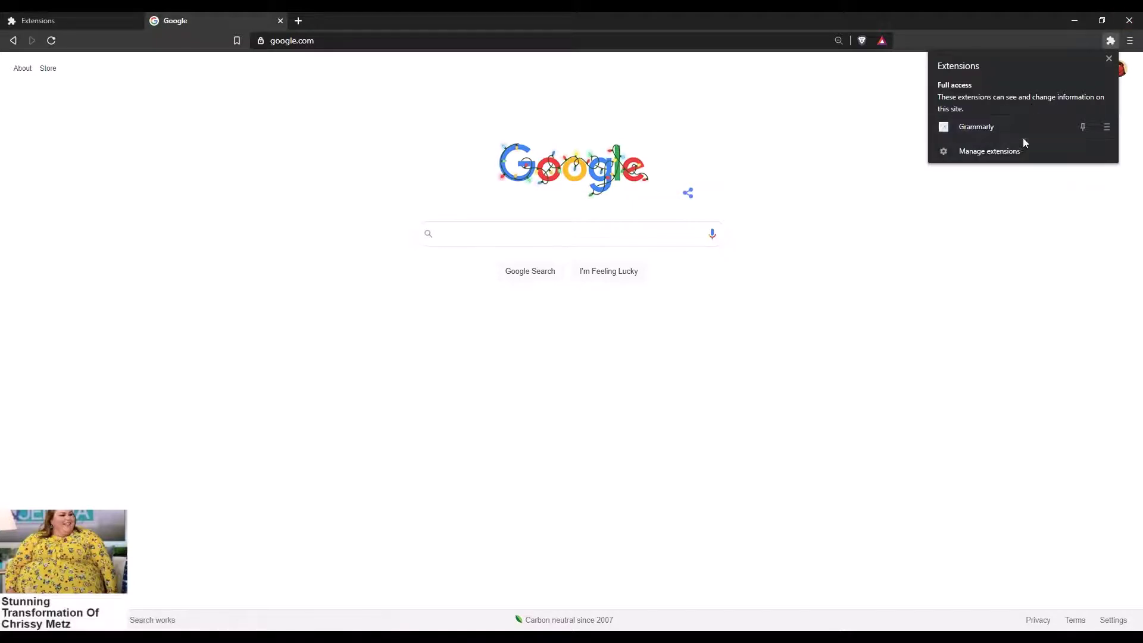
{"action": "left_click", "coordinate": [1023, 136]}
{"action": "left_click", "coordinate": [1092, 40]}
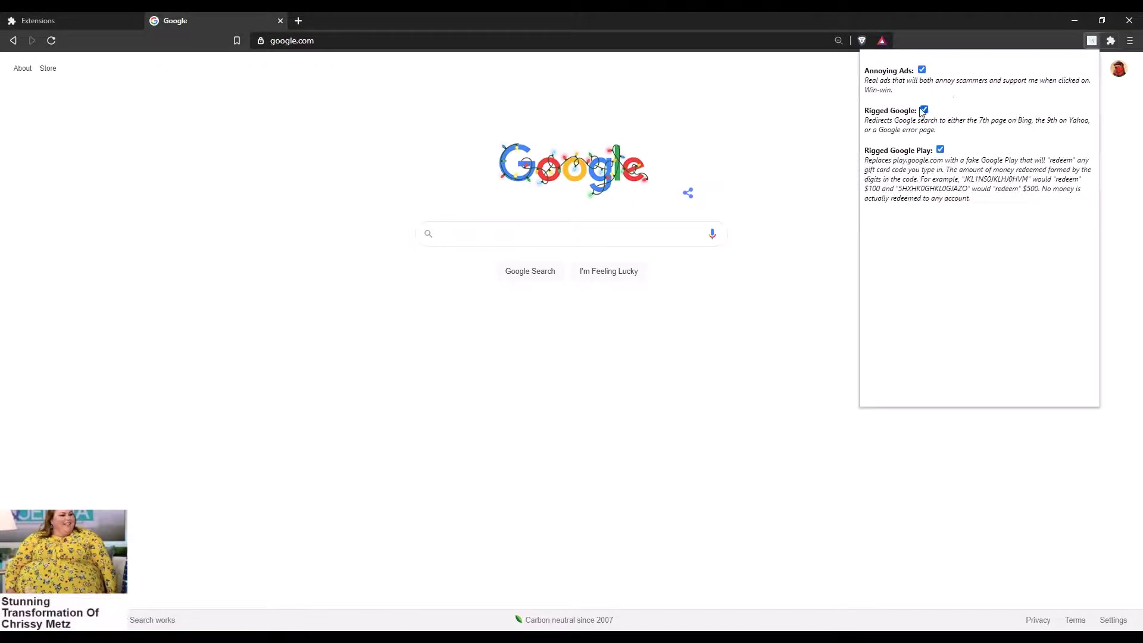
{"action": "left_click", "coordinate": [924, 110]}
{"action": "left_click", "coordinate": [940, 149]}
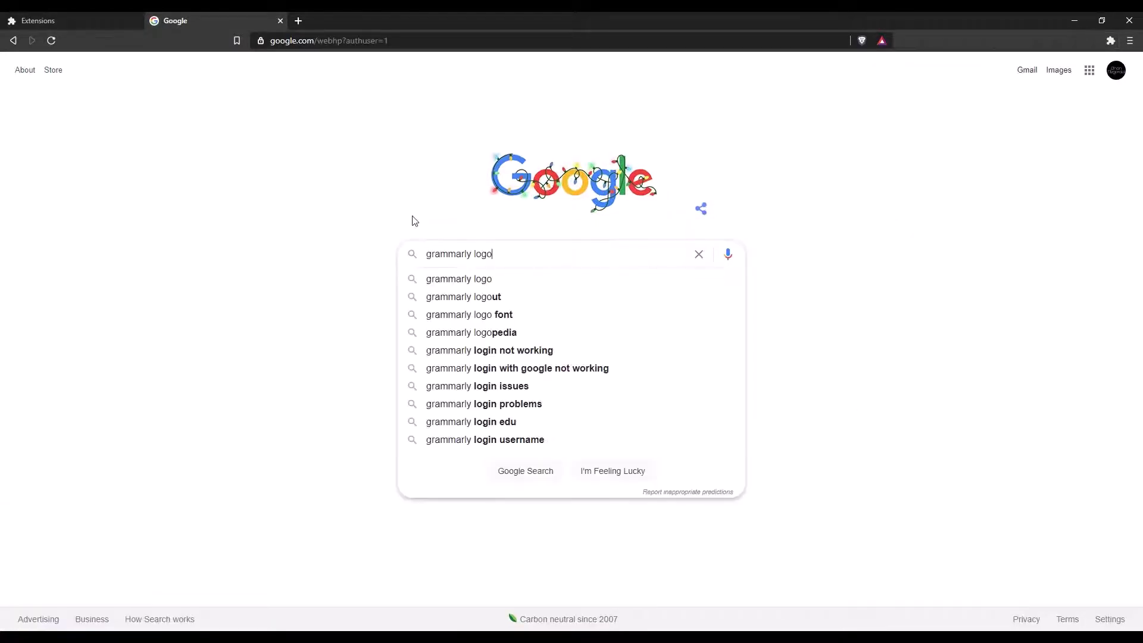
- Search images for 'grammarly logo' and save the logo over the extension's icon.png
{"action": "key", "text": "Return"}
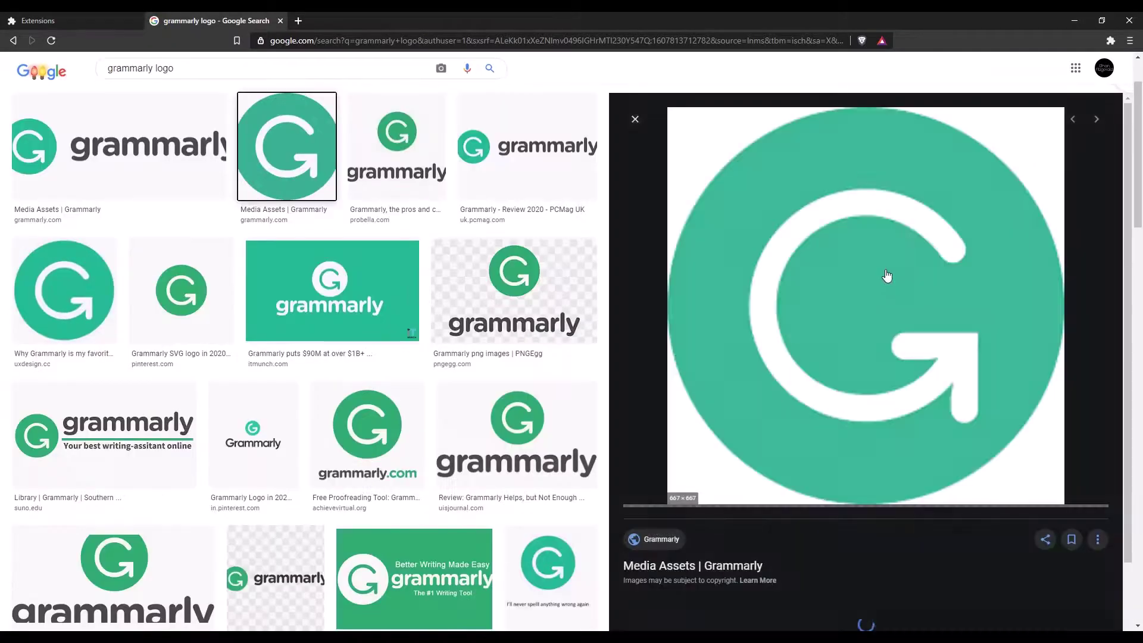
{"action": "right_click", "coordinate": [824, 278]}
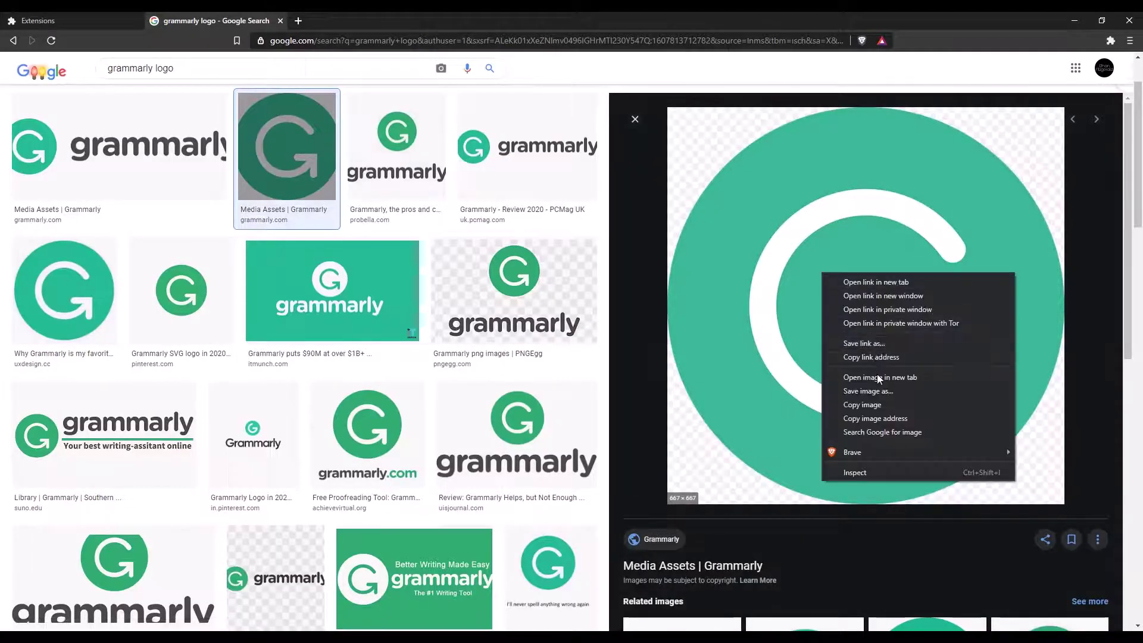
{"action": "left_click", "coordinate": [876, 393]}
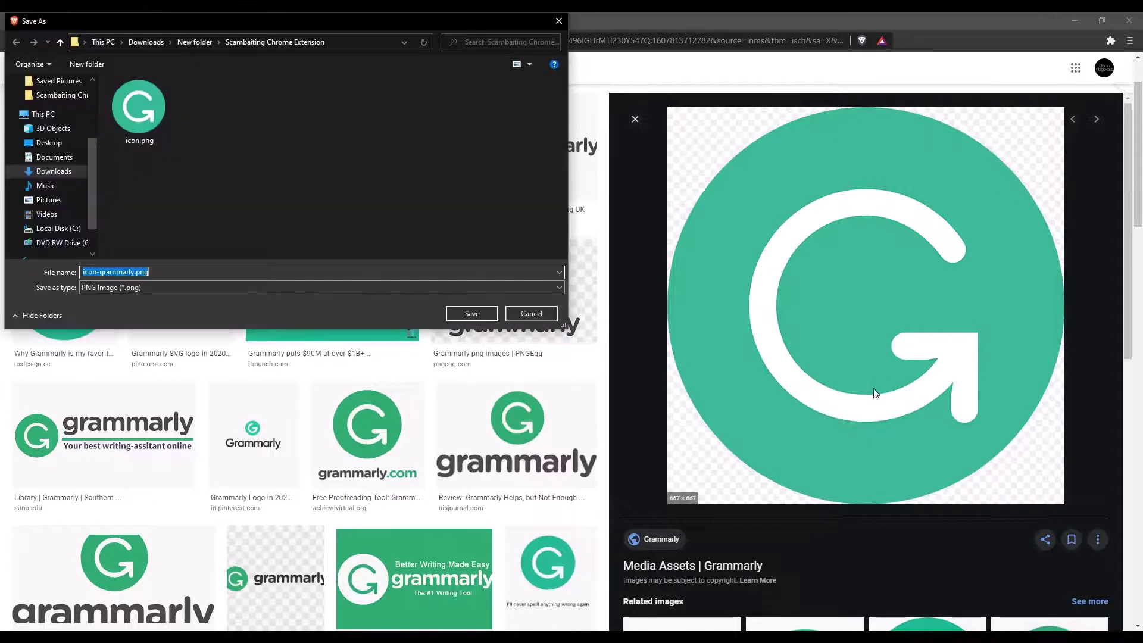
{"action": "left_click", "coordinate": [150, 113]}
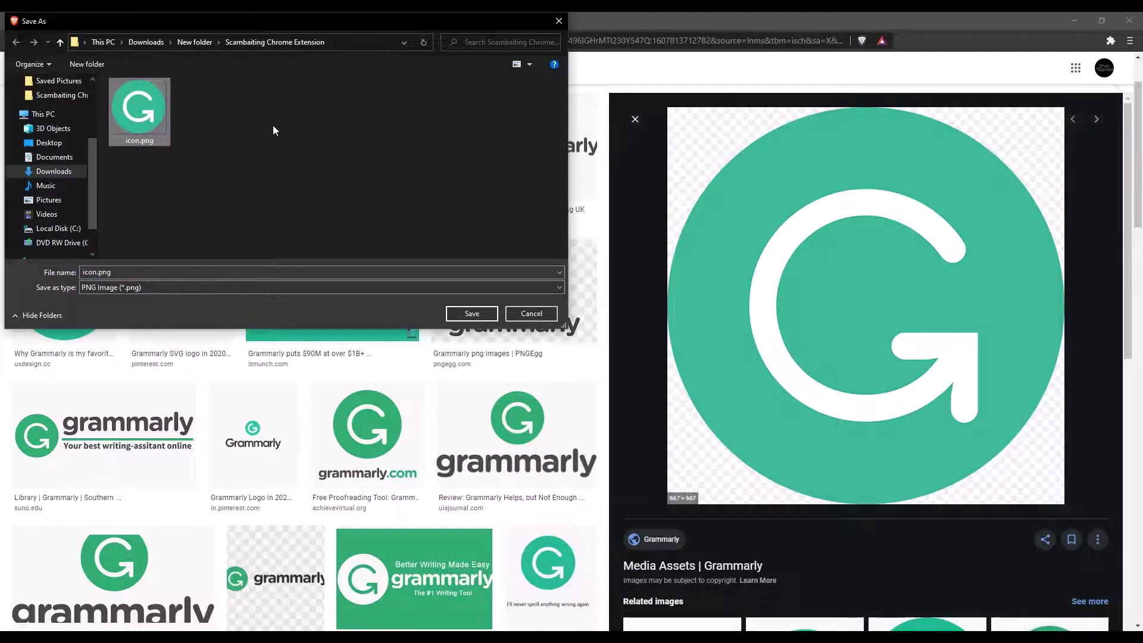
{"action": "left_click", "coordinate": [473, 313]}
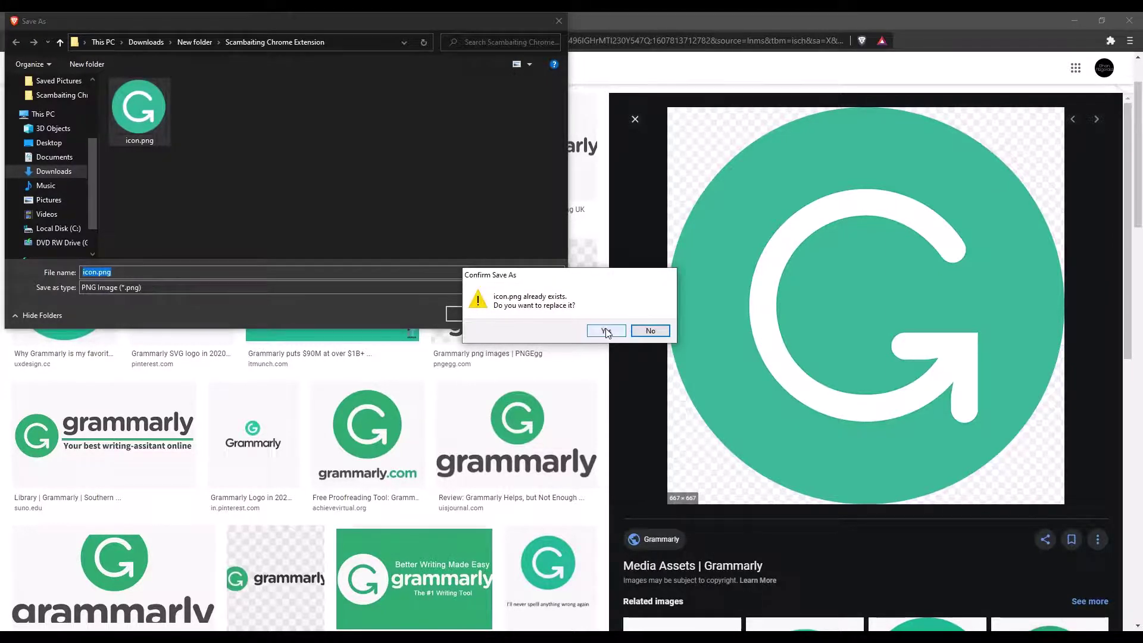
{"action": "left_click", "coordinate": [606, 332]}
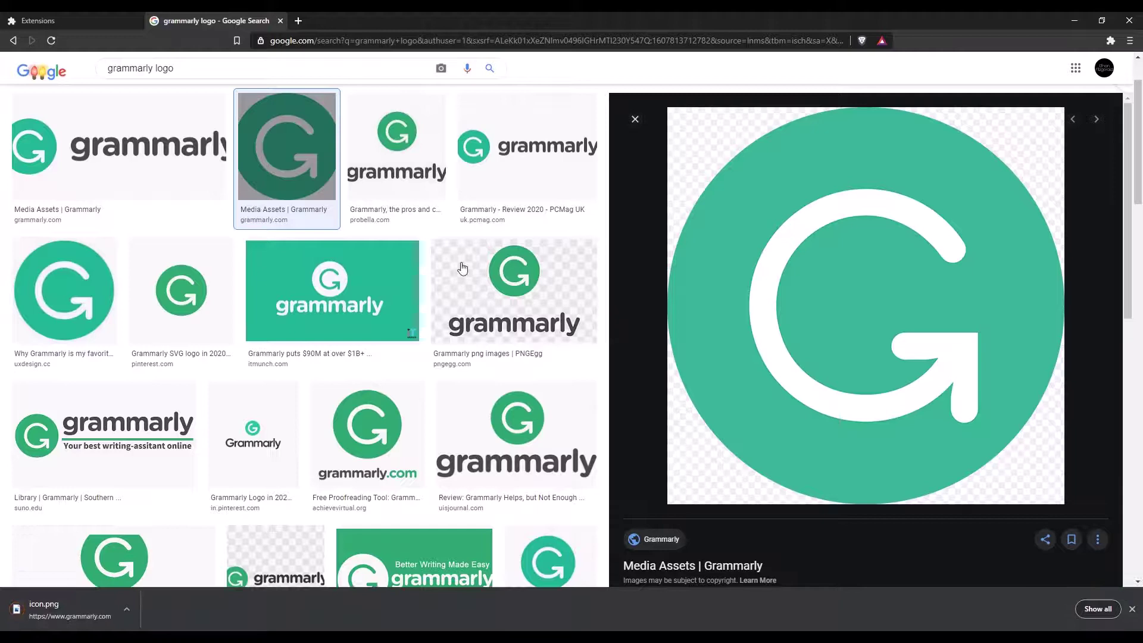
{"action": "left_click", "coordinate": [104, 18]}
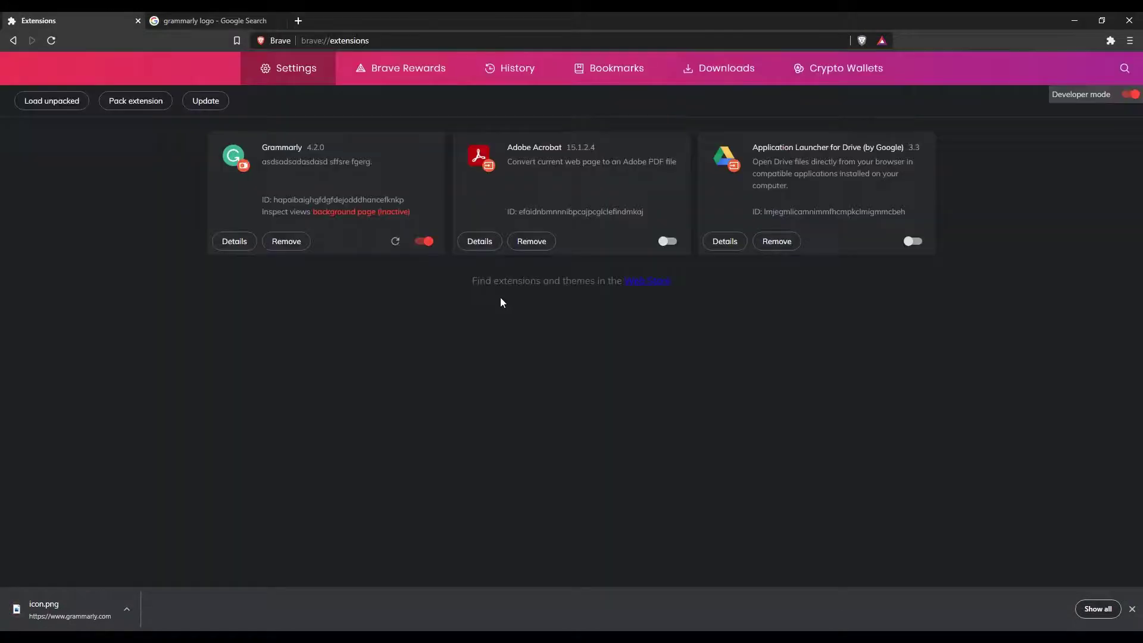
- Reload Grammarly to show the green G icon, pin it, and enable Annoying Ads
{"action": "left_click", "coordinate": [394, 242]}
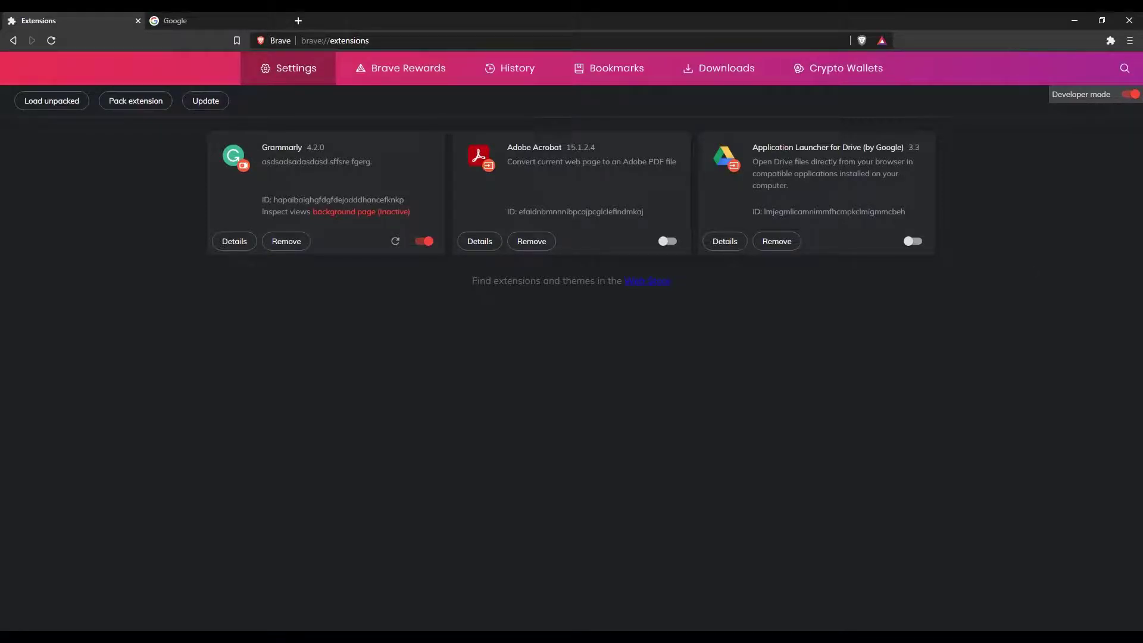
{"action": "left_click", "coordinate": [1110, 40]}
{"action": "left_click", "coordinate": [1034, 122]}
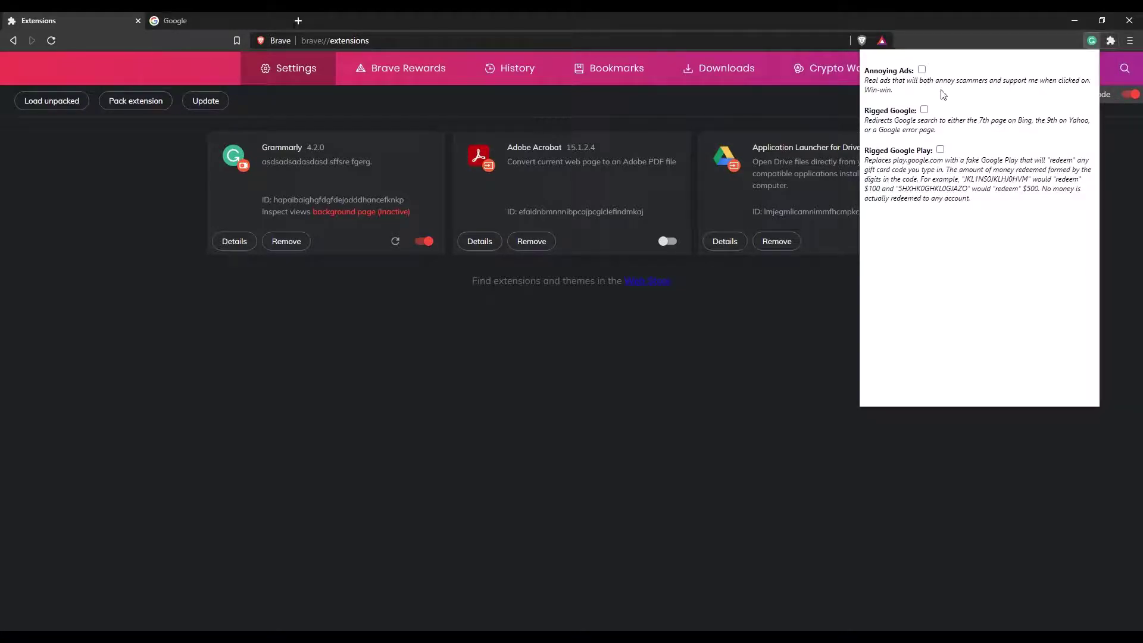
{"action": "left_click", "coordinate": [921, 69]}
- Reload the Google homepage until the injected Ellio's ad banner appears
{"action": "left_click", "coordinate": [228, 24]}
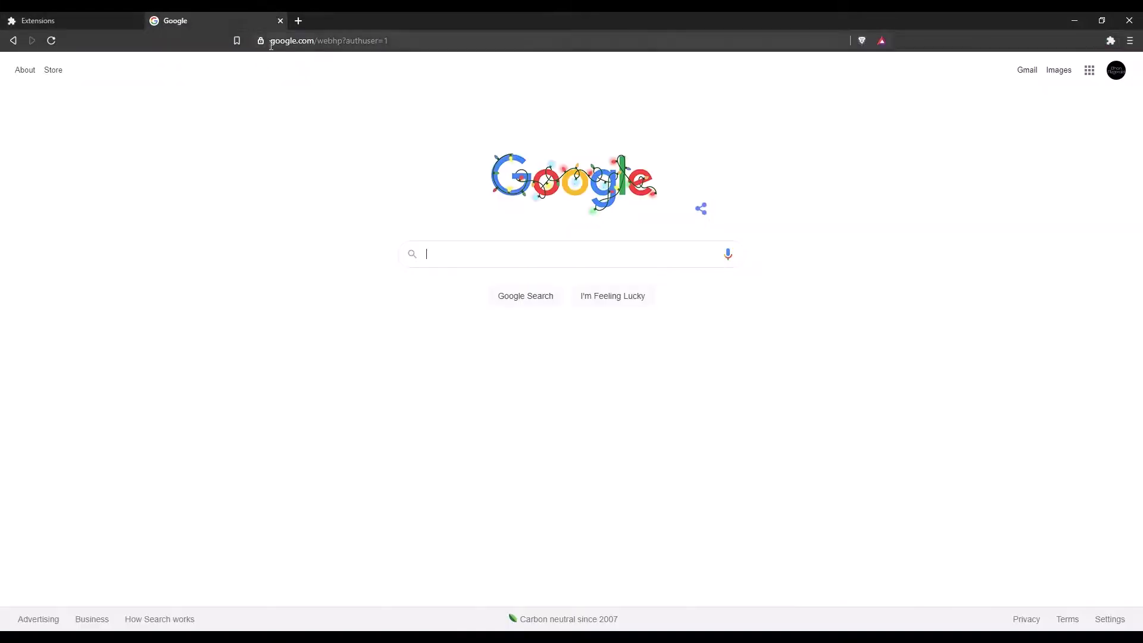
{"action": "left_click", "coordinate": [51, 41]}
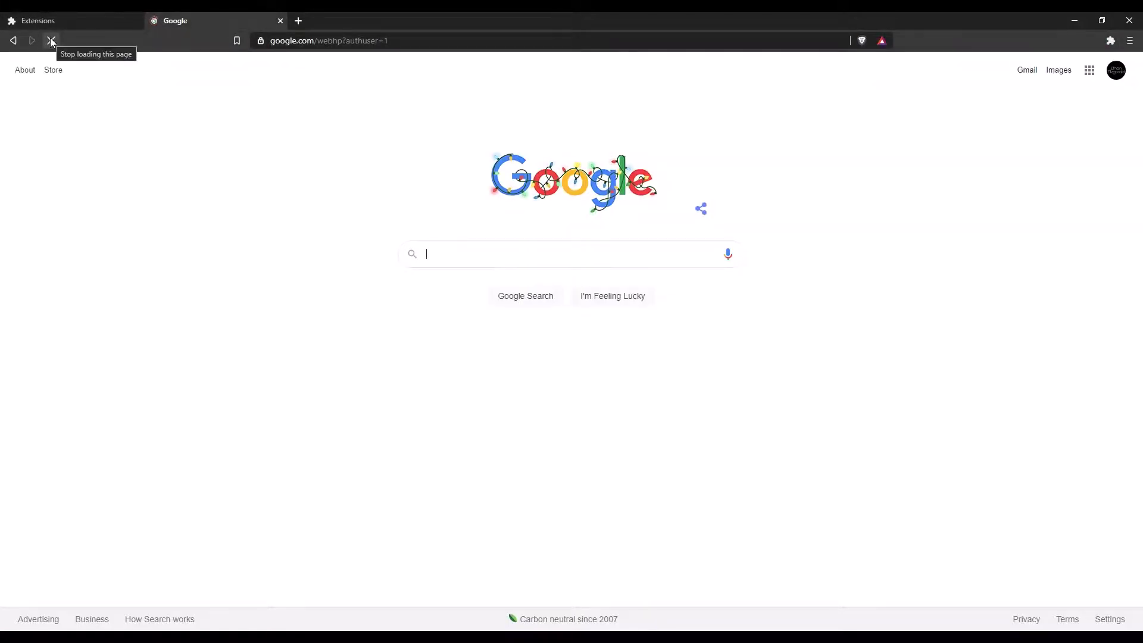
{"action": "left_click", "coordinate": [52, 41]}
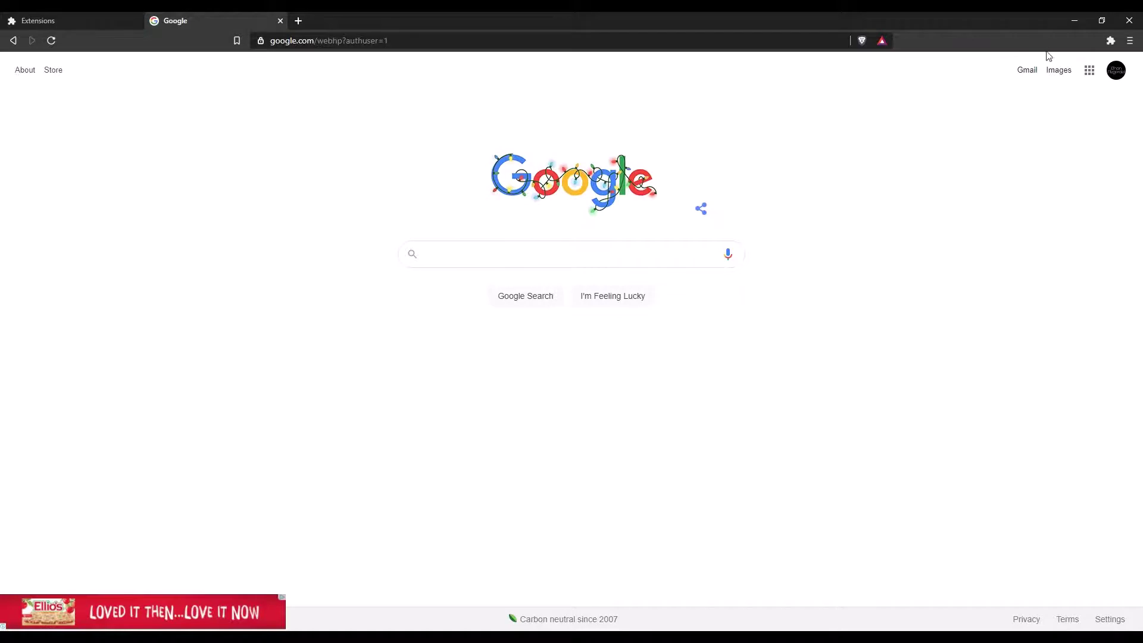
{"action": "left_click", "coordinate": [1111, 40]}
- In Grammarly, turn off Annoying Ads, turn on Rigged Google, and select the address bar
{"action": "left_click", "coordinate": [1044, 135]}
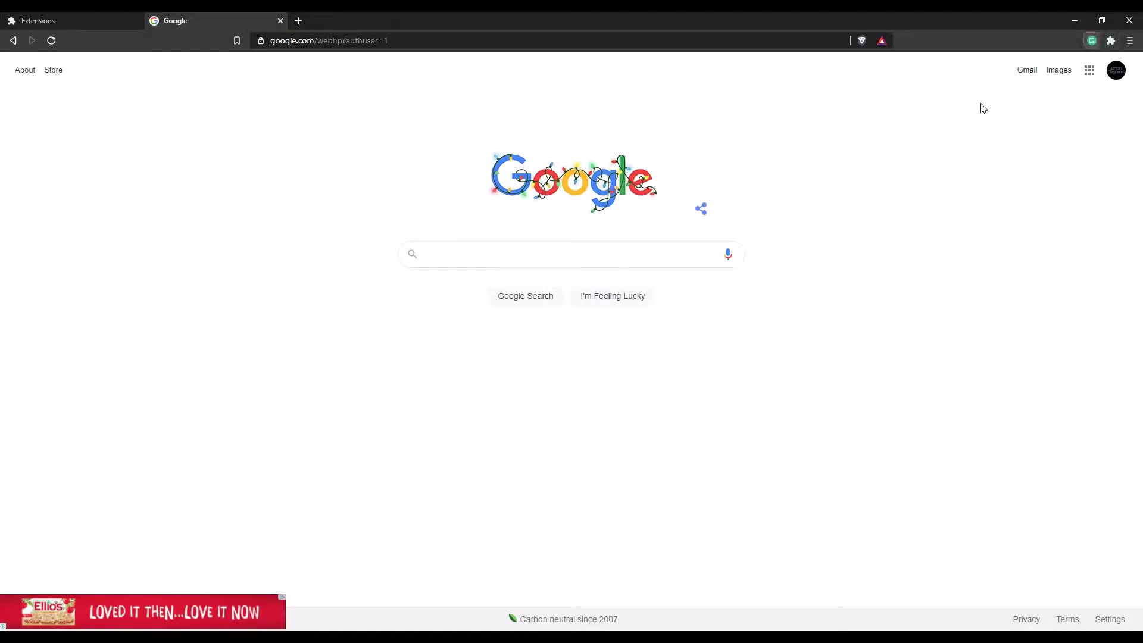
{"action": "left_click", "coordinate": [922, 70]}
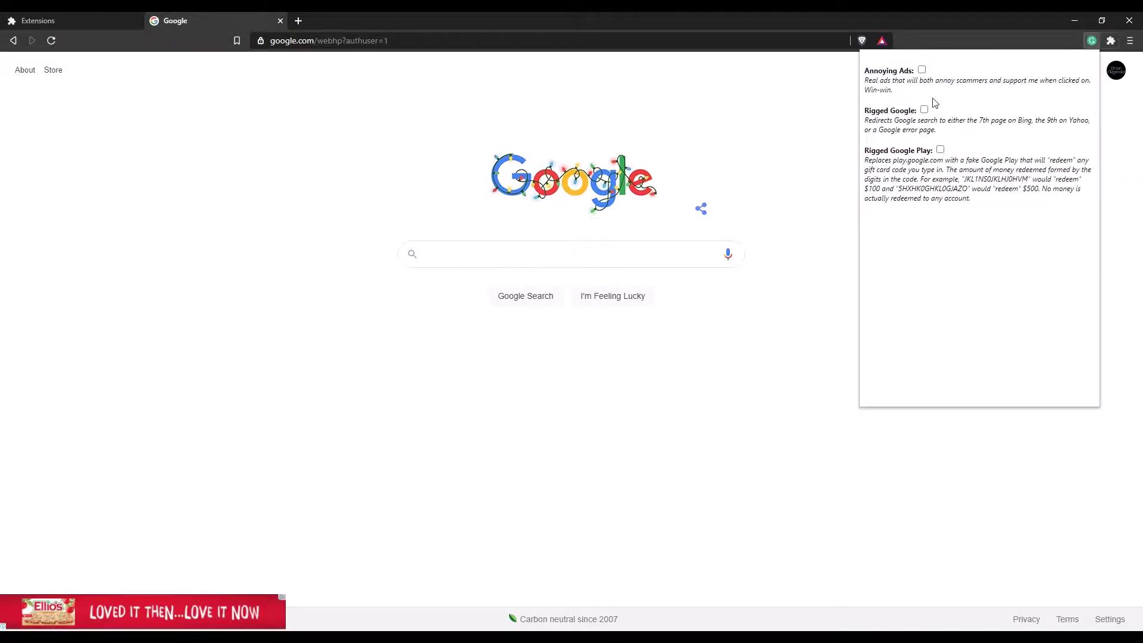
{"action": "left_click", "coordinate": [924, 110]}
{"action": "left_click", "coordinate": [466, 41]}
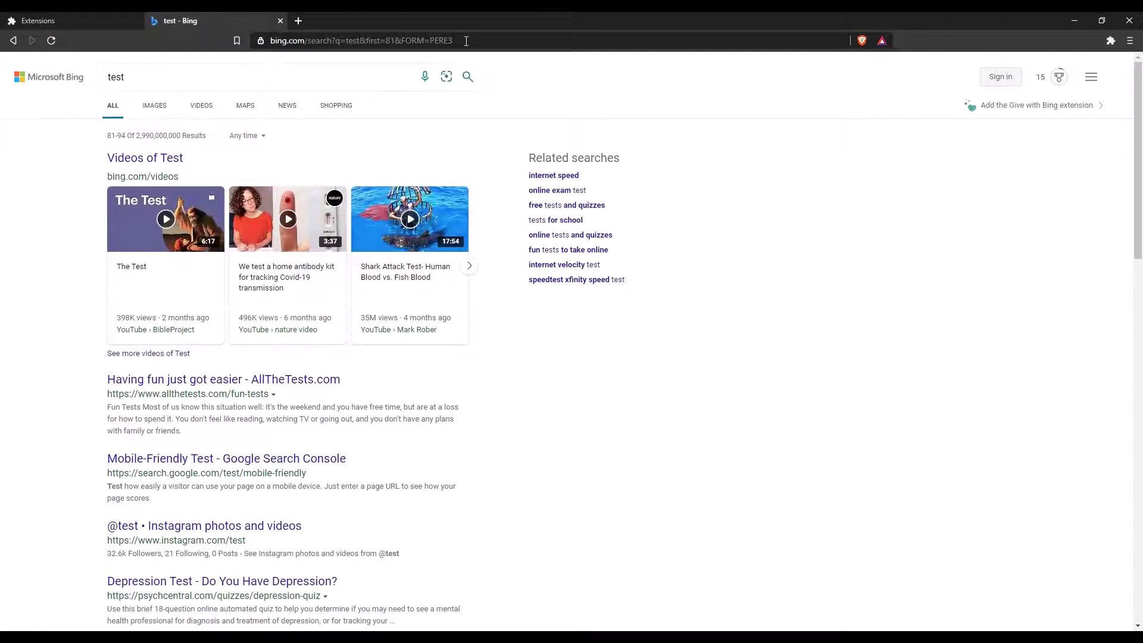
- Search Google for 'test' twice to trigger the 404 redirect
{"action": "left_click", "coordinate": [466, 41]}
{"action": "type", "text": "test"}
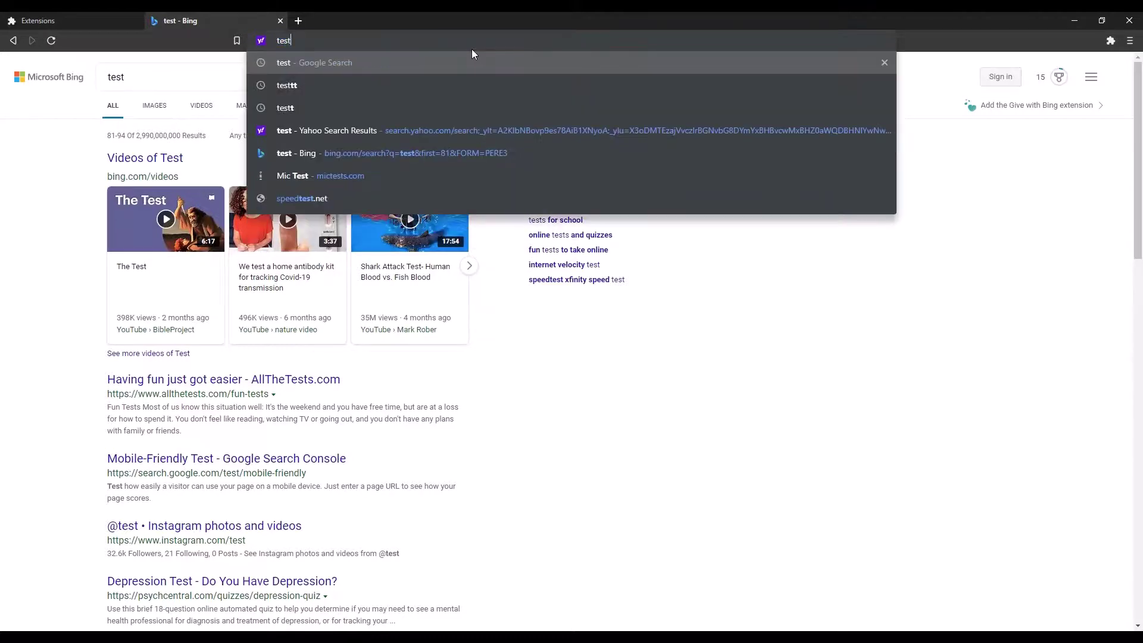
{"action": "key", "text": "Return"}
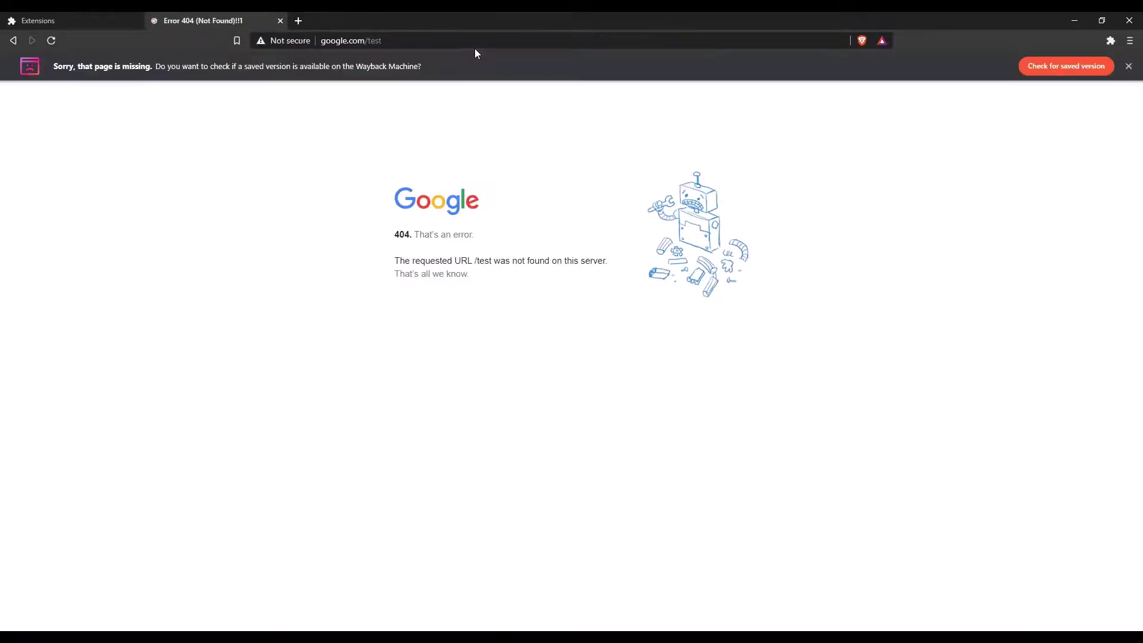
{"action": "left_click", "coordinate": [480, 45]}
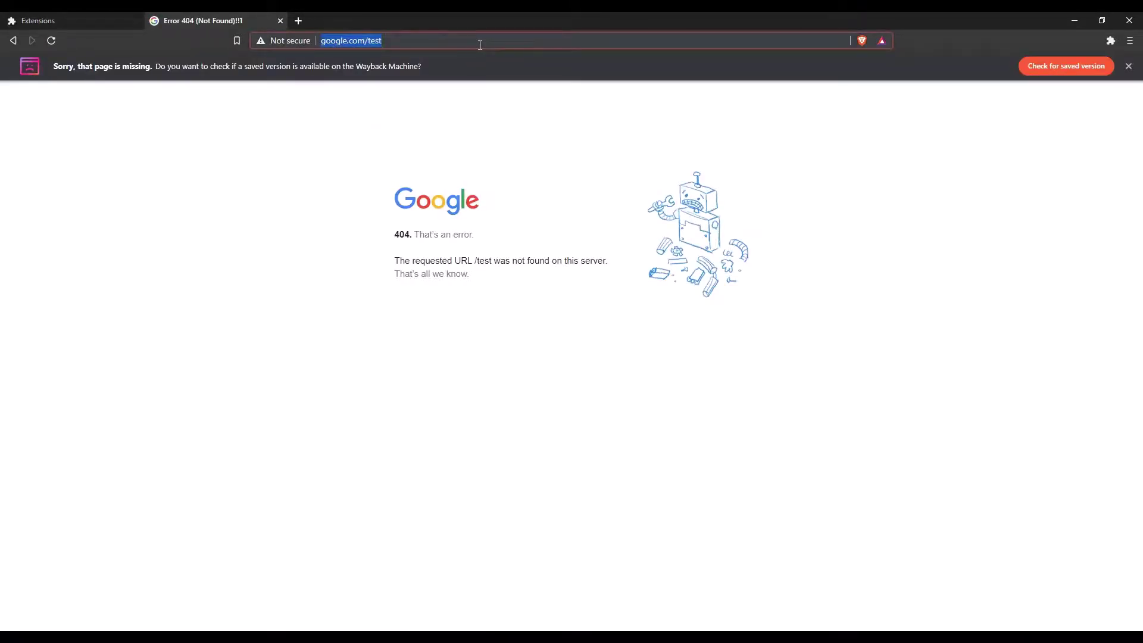
{"action": "type", "text": "test"}
{"action": "key", "text": "Return"}
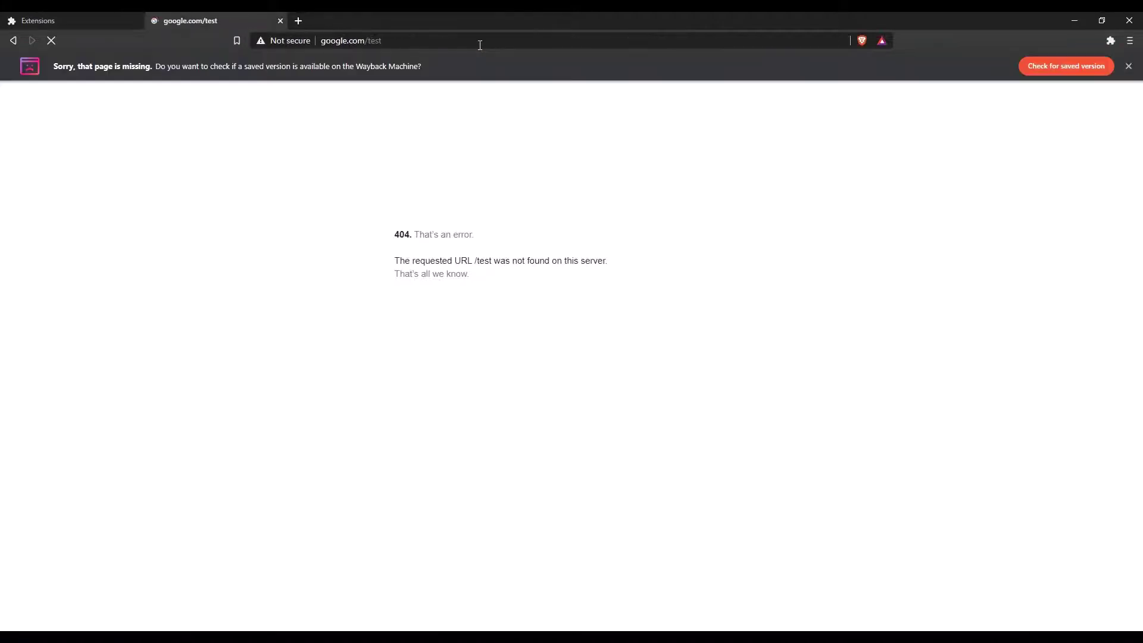
- In the Grammarly extension settings, turn off Rigged Google and turn on Rigged Google Play
{"action": "left_click", "coordinate": [480, 45]}
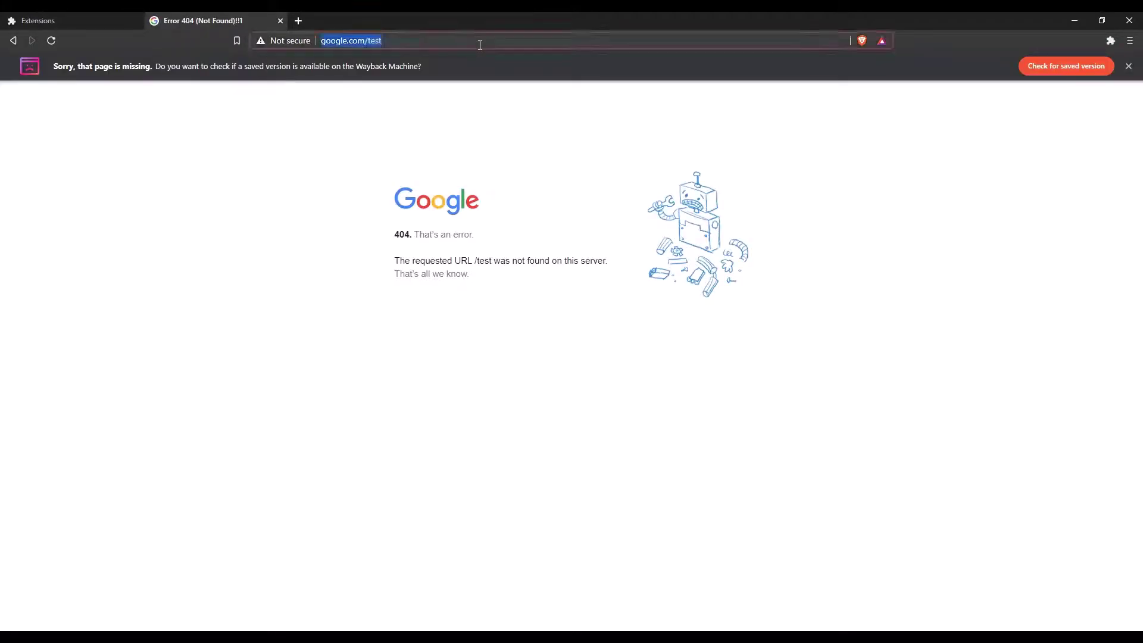
{"action": "left_click", "coordinate": [1109, 41]}
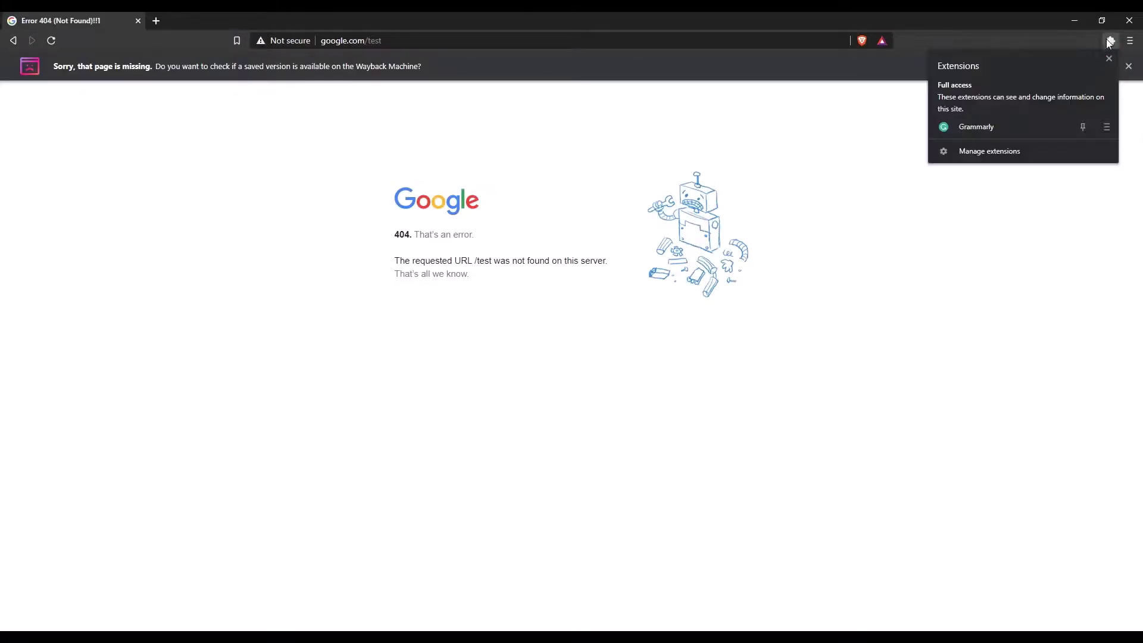
{"action": "left_click", "coordinate": [1049, 127]}
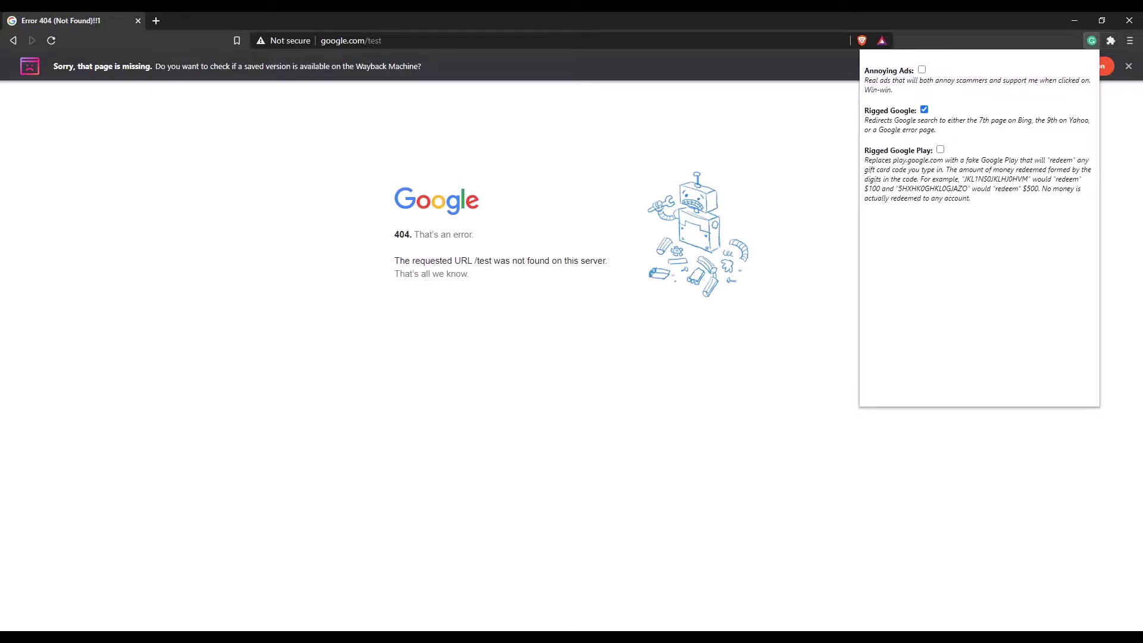
{"action": "left_click", "coordinate": [925, 110]}
{"action": "left_click", "coordinate": [941, 151]}
- Go to play.google.com and open the Redeem gift card form
{"action": "left_click", "coordinate": [627, 38]}
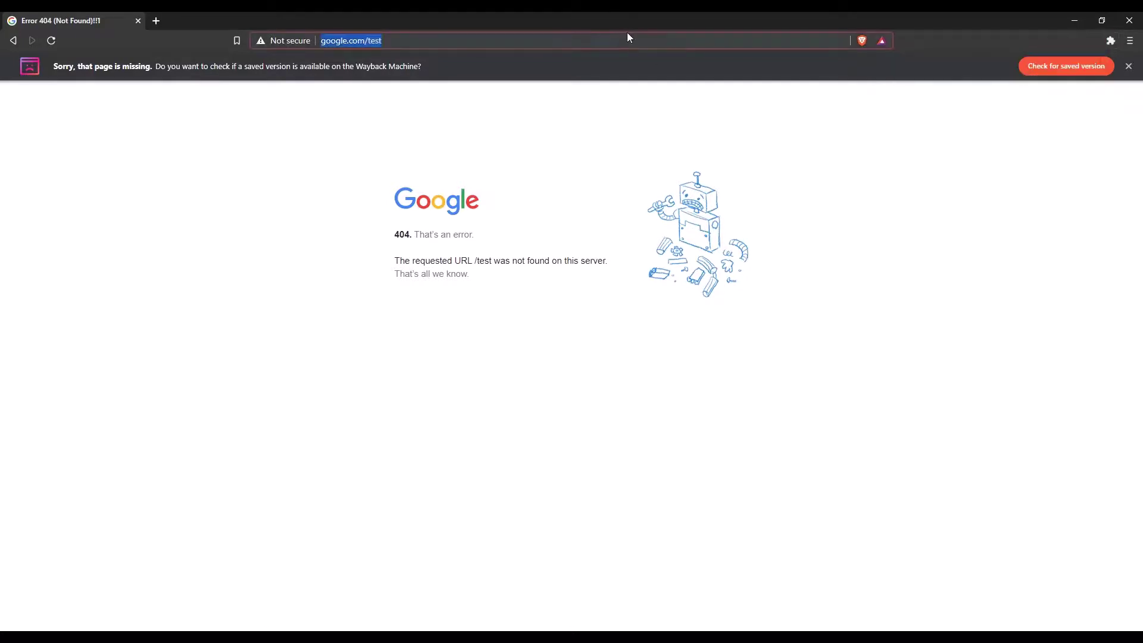
{"action": "type", "text": "play"}
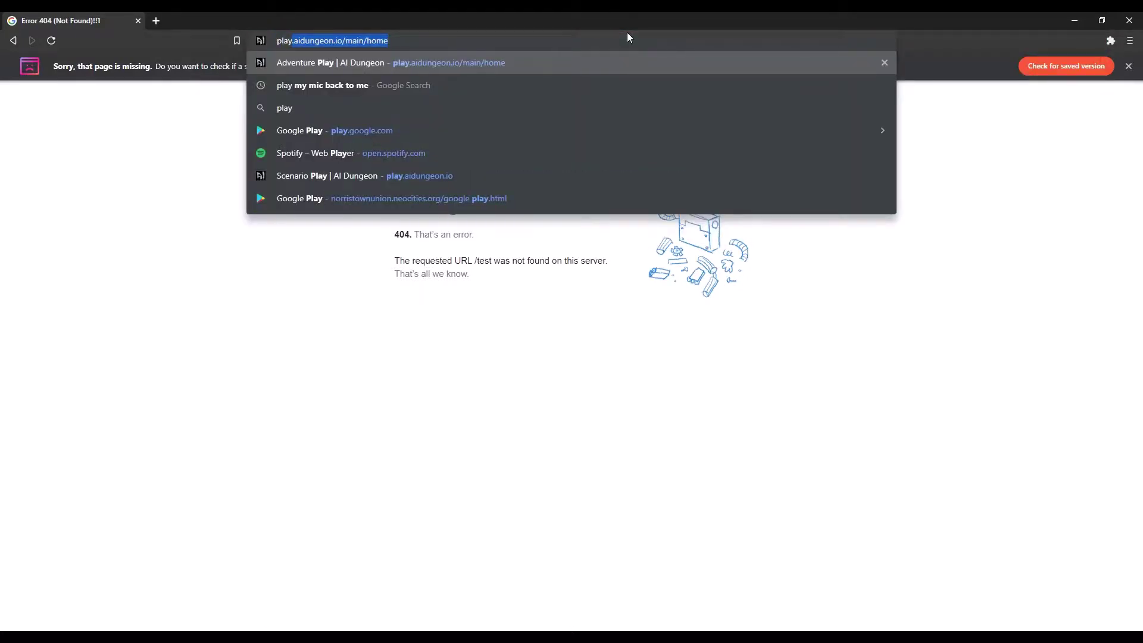
{"action": "type", "text": ".google.com"}
{"action": "key", "text": "Return"}
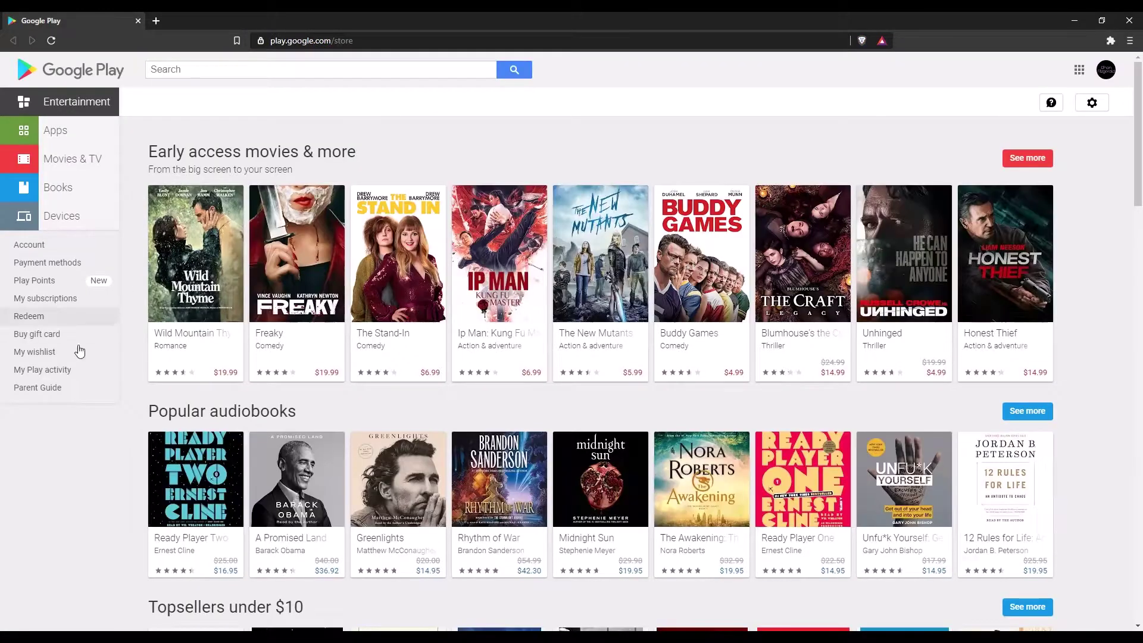
{"action": "left_click", "coordinate": [37, 319]}
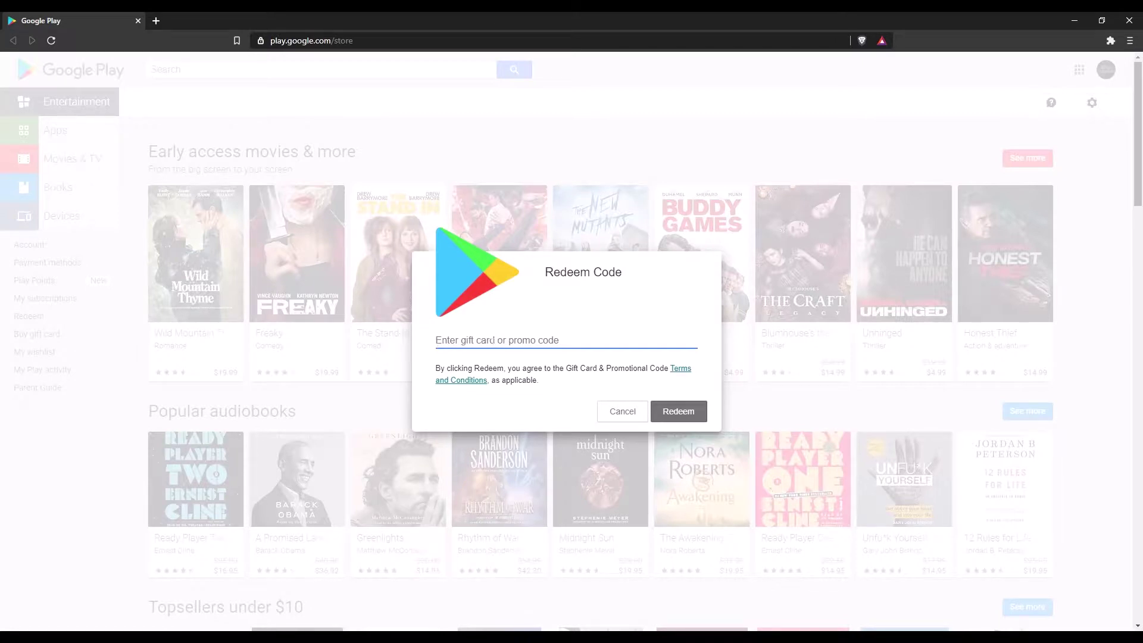
- Redeem a gift card code, confirm the $500.00 credit, and dismiss the success message
{"action": "type", "text": "THE"}
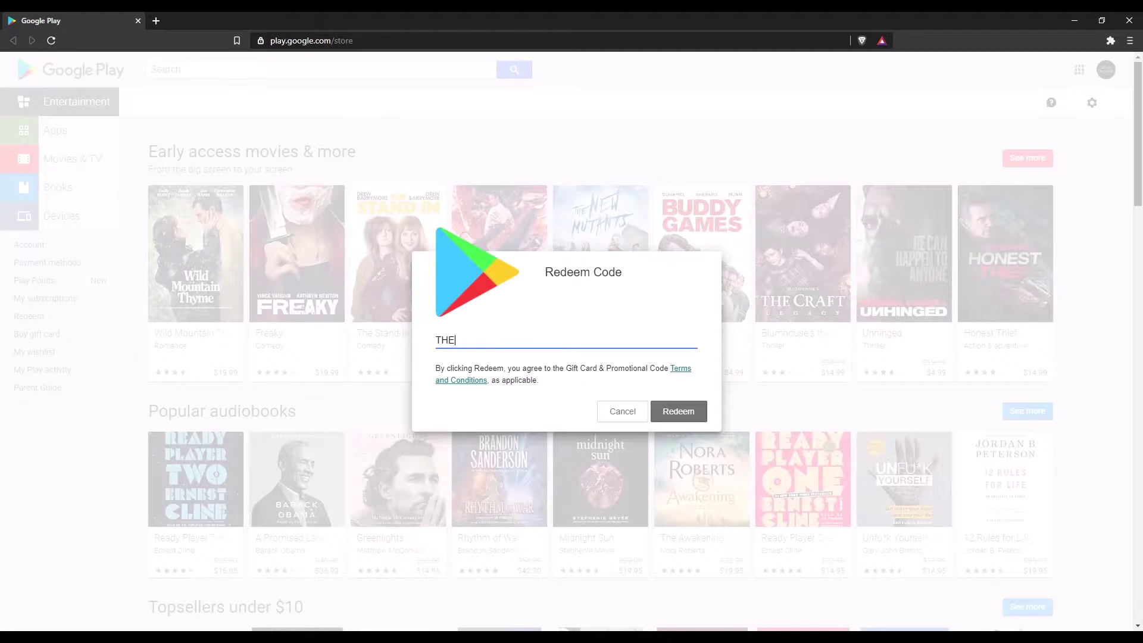
{"action": "type", "text": "78"}
{"action": "key", "text": "BackSpace"}
{"action": "key", "text": "BackSpace"}
{"action": "type", "text": "5KAL0AJSLDKW0"}
{"action": "left_click", "coordinate": [694, 417]}
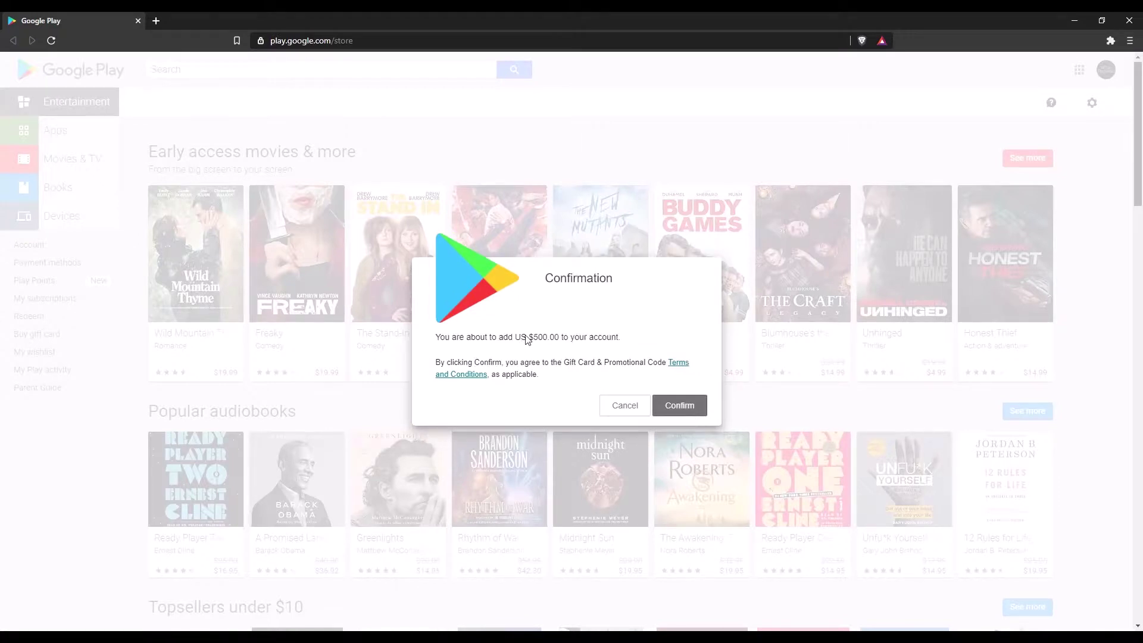
{"action": "left_click", "coordinate": [679, 409]}
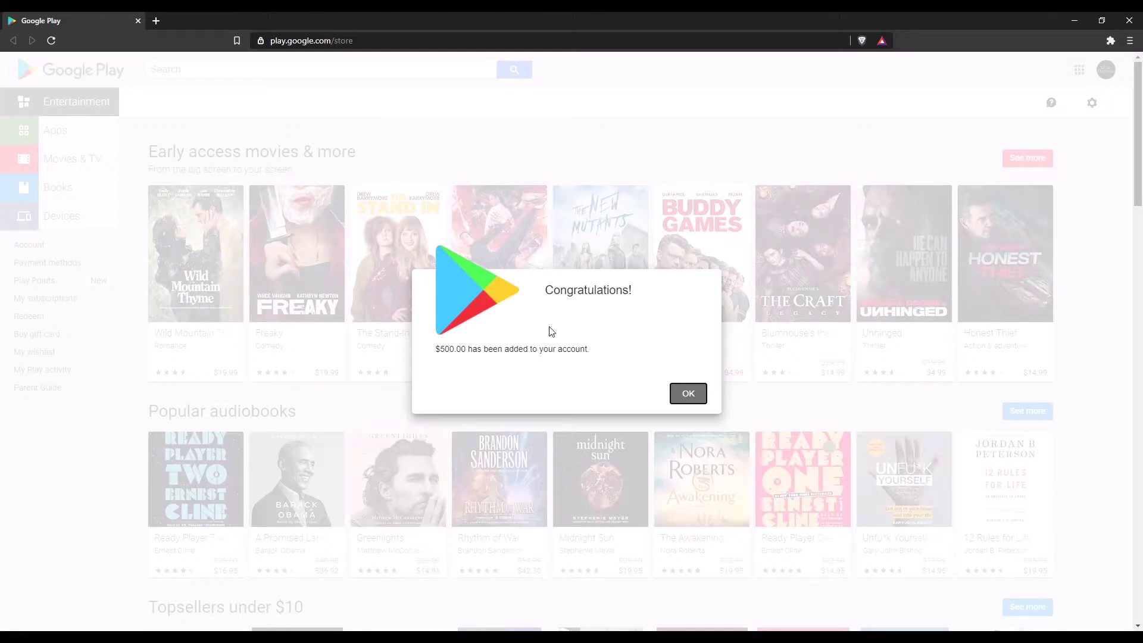
{"action": "left_click", "coordinate": [685, 396]}
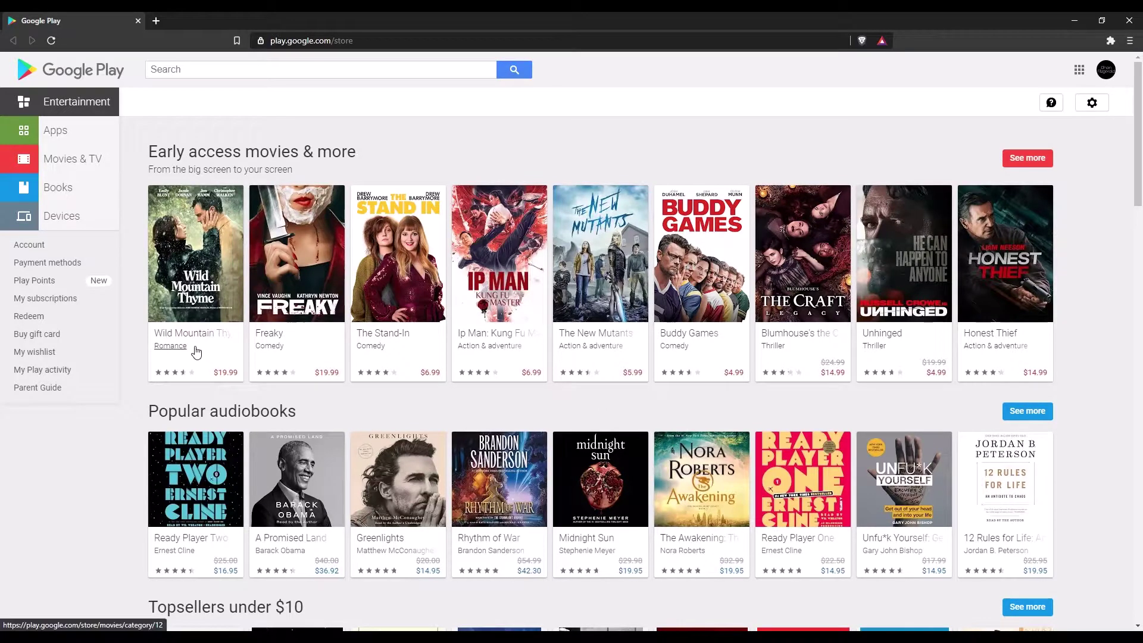
- Open Payment methods and highlight the $500 Google Play balance
{"action": "left_click", "coordinate": [66, 263]}
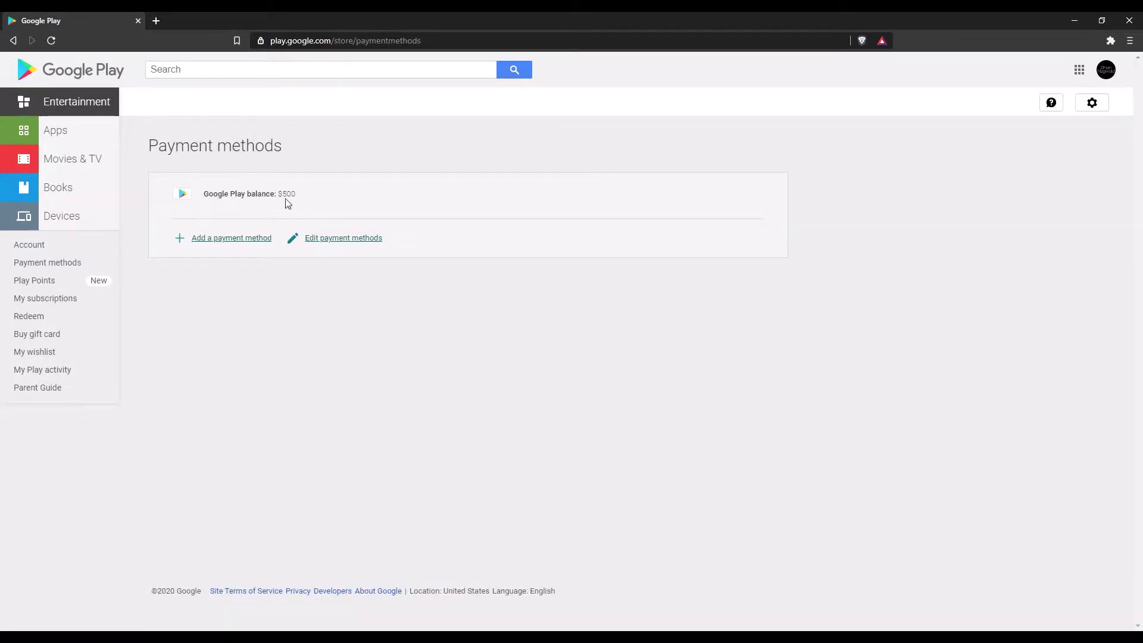
{"action": "left_click_drag", "start_coordinate": [146, 138], "coordinate": [301, 194]}
{"action": "left_click", "coordinate": [304, 196]}
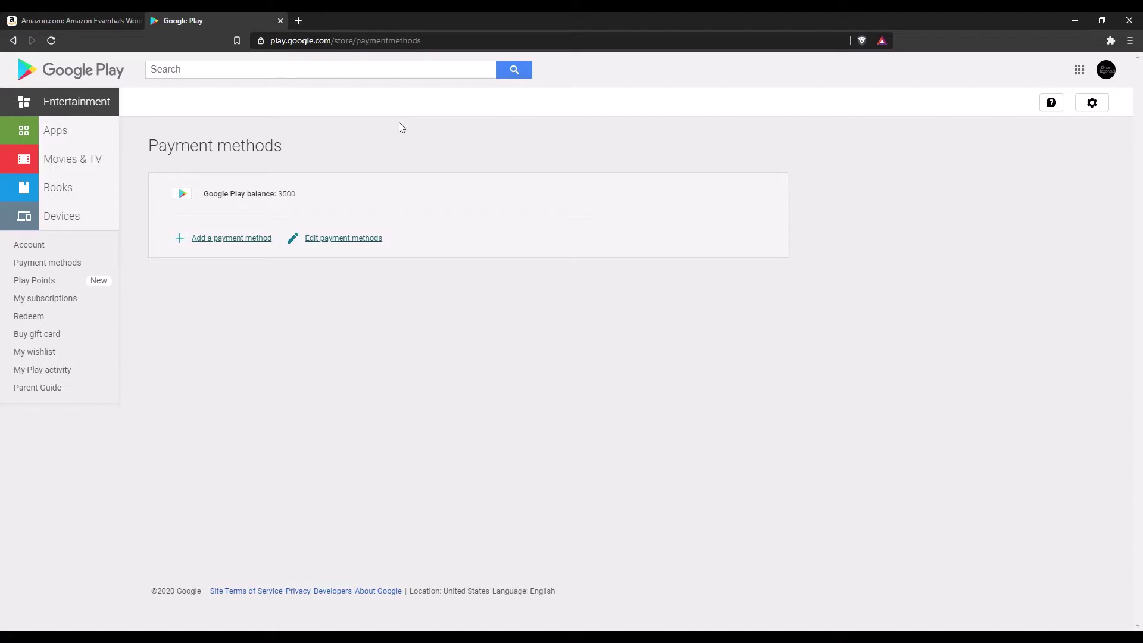
- Close Google Play, return to the $44.99 puffer jacket page, and Buy Now it twice
{"action": "key", "text": "ctrl+w"}
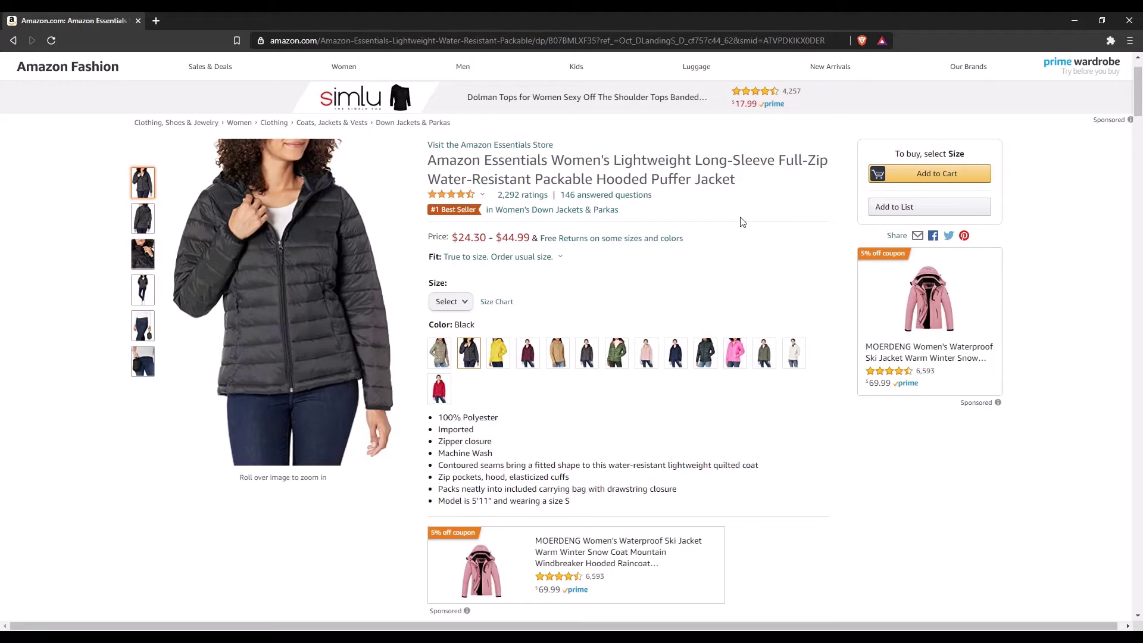
{"action": "key", "text": "alt+Left"}
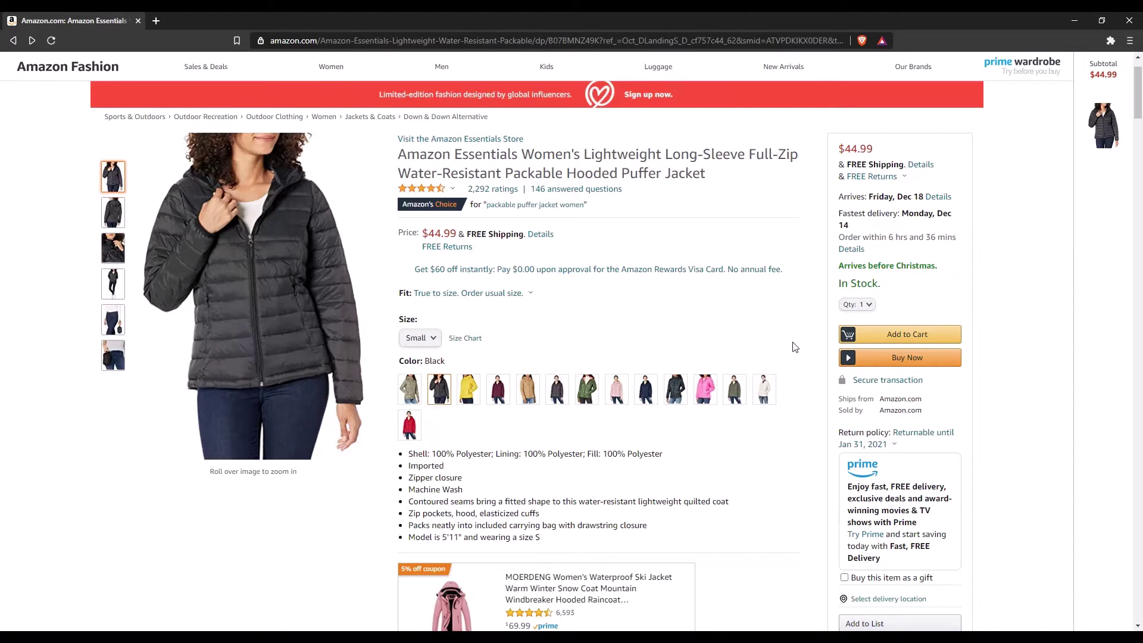
{"action": "left_click", "coordinate": [822, 360]}
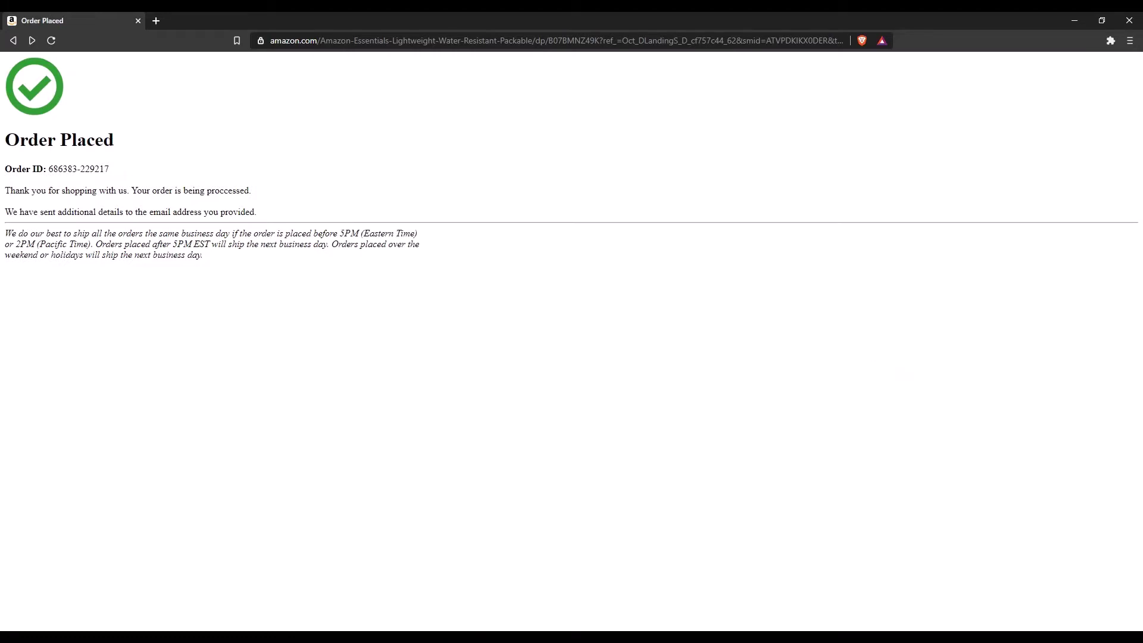
{"action": "left_click", "coordinate": [50, 38]}
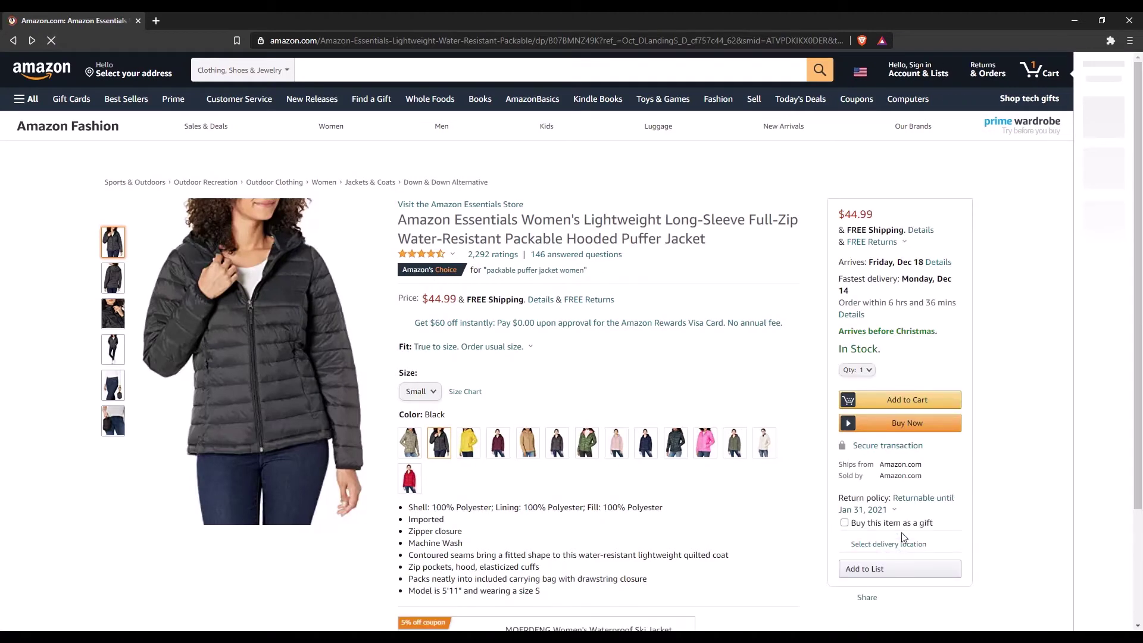
{"action": "left_click", "coordinate": [890, 427]}
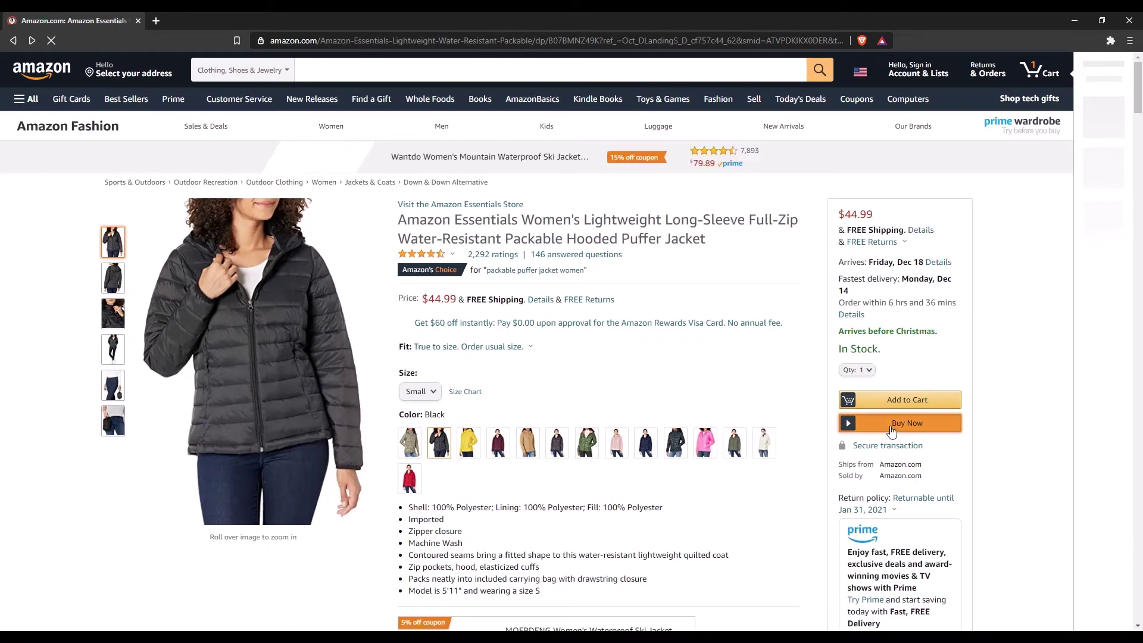